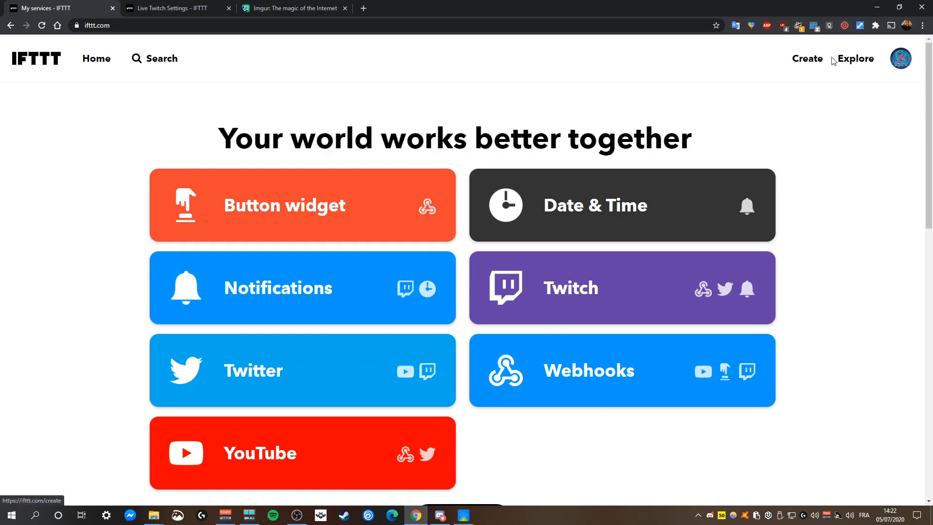
# - Start creating a new applet and set the Button widget service's "Button press" as its trigger
pyautogui.click(899, 67)
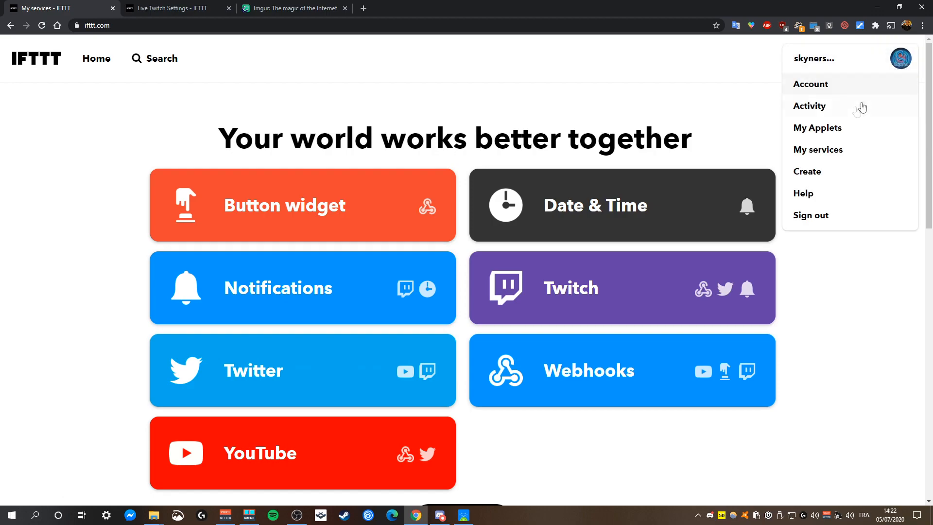
pyautogui.click(813, 173)
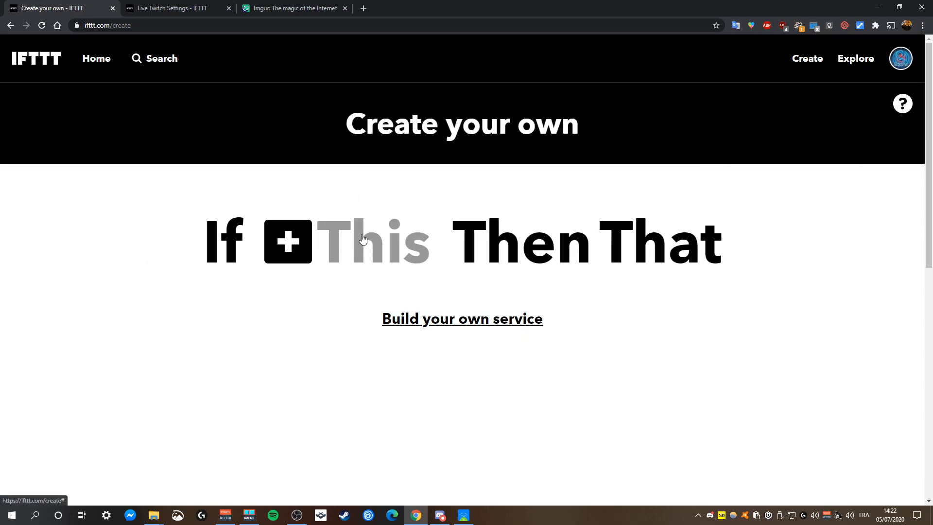
pyautogui.click(362, 238)
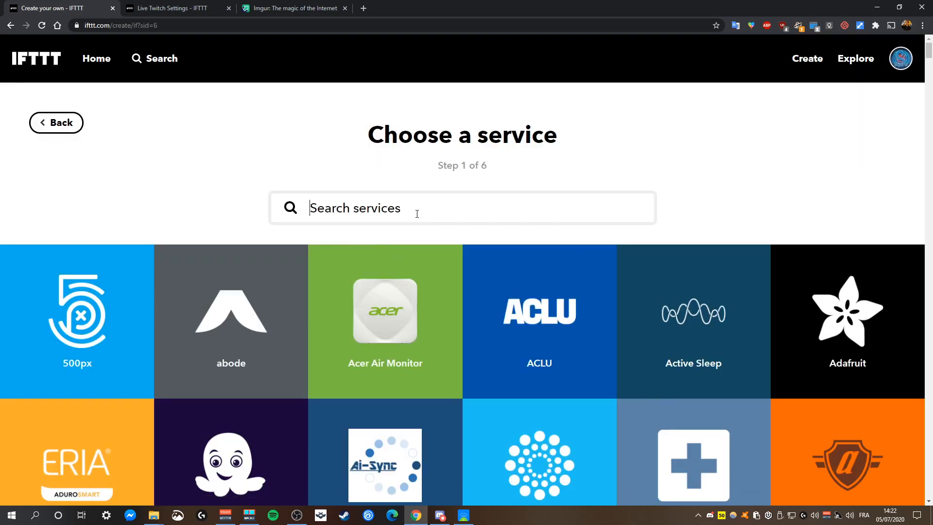
pyautogui.write('but')
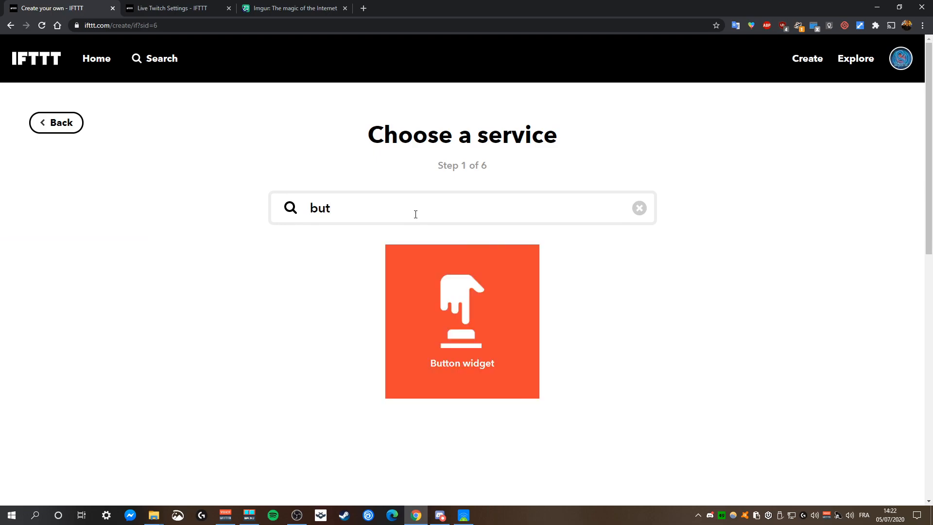
pyautogui.click(462, 297)
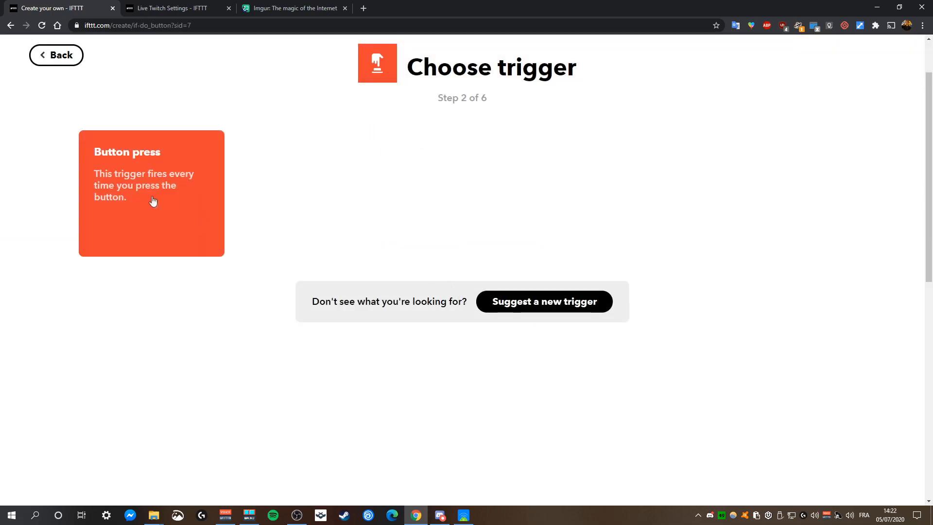
pyautogui.click(154, 203)
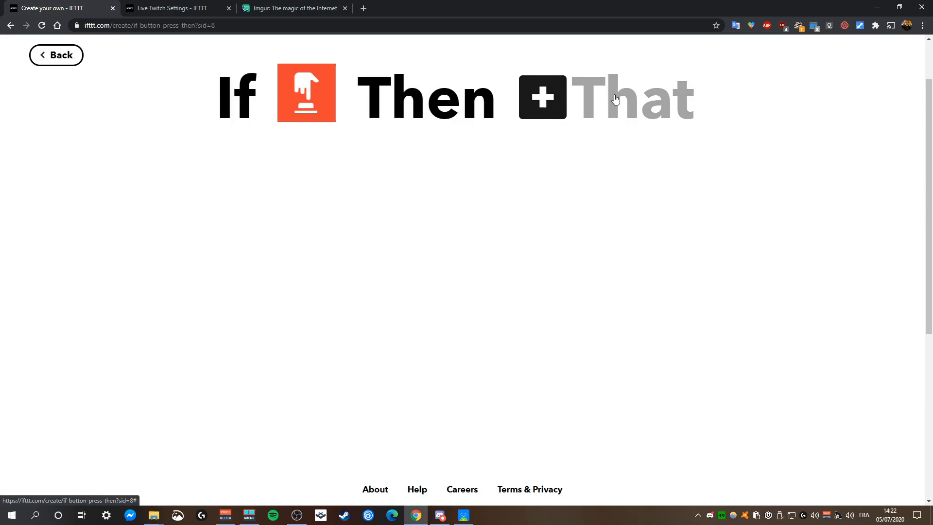
# - Add the Webhooks service's web request as the applet's action
pyautogui.click(615, 99)
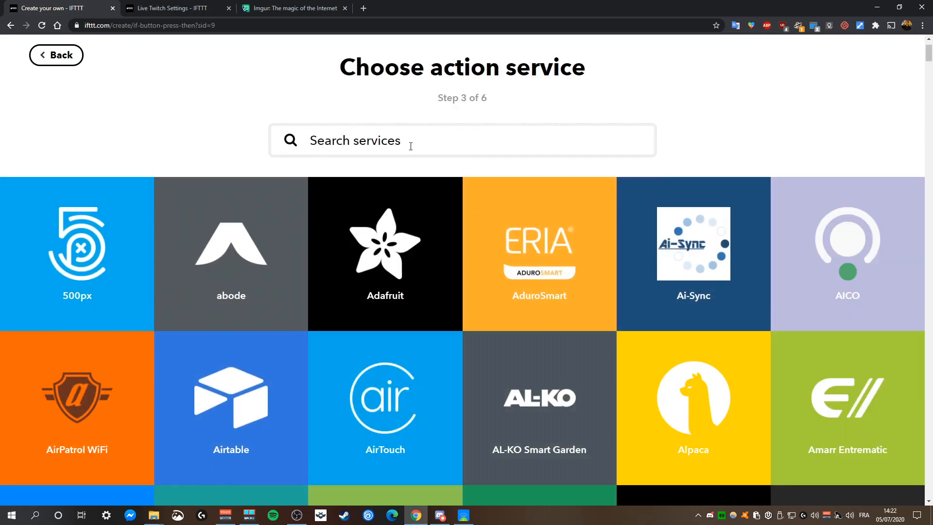
pyautogui.write('web')
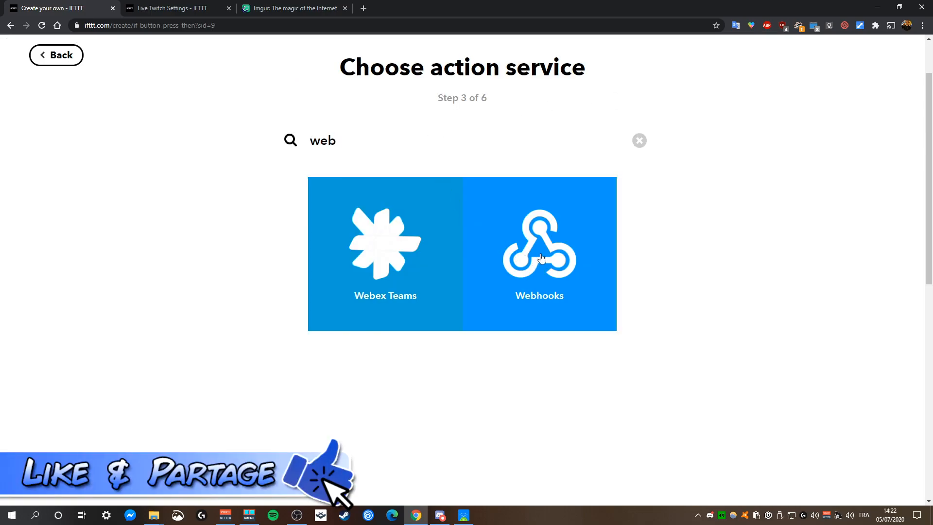
pyautogui.click(542, 258)
pyautogui.click(173, 196)
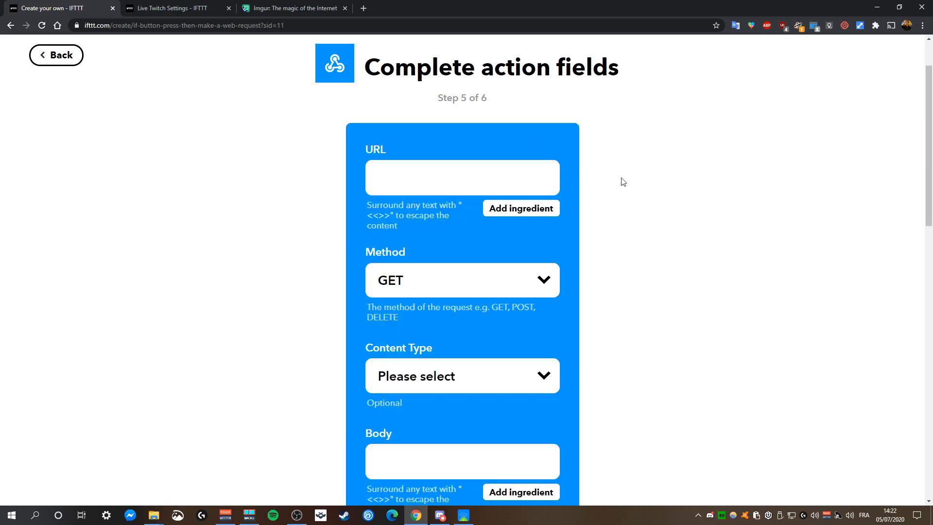
# - Set the web request's method to POST and its content type to application/json
pyautogui.scroll(-1, 623, 182)
pyautogui.click(440, 236)
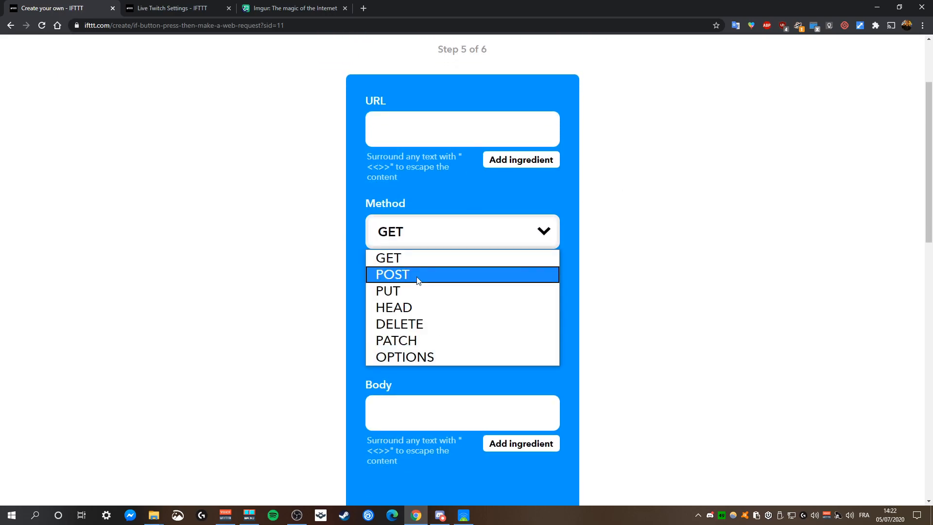
pyautogui.click(417, 275)
pyautogui.scroll(-1, 287, 228)
pyautogui.click(461, 234)
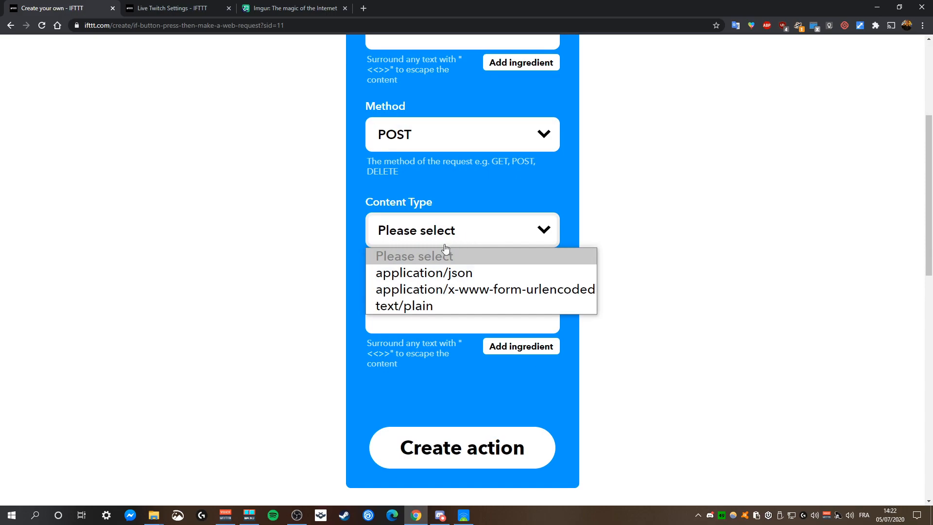
pyautogui.click(449, 274)
pyautogui.scroll(-1, 318, 248)
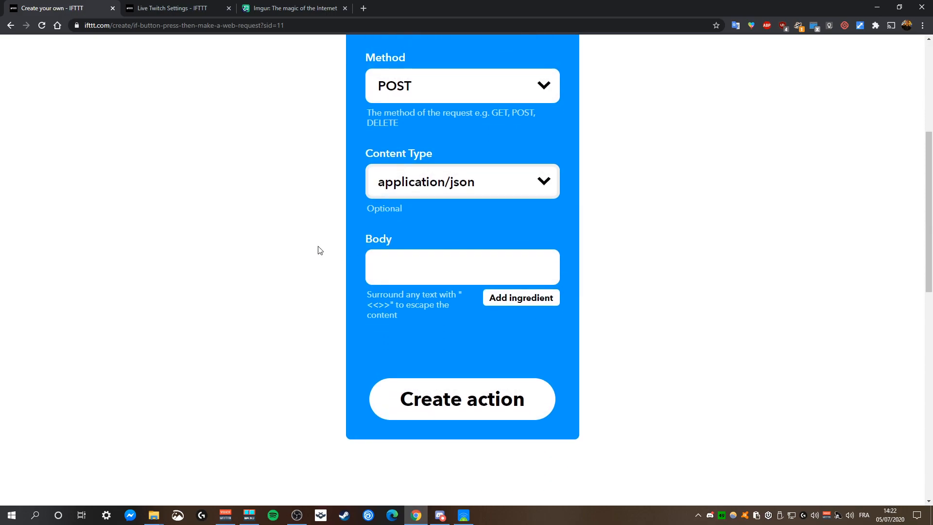
pyautogui.click(431, 259)
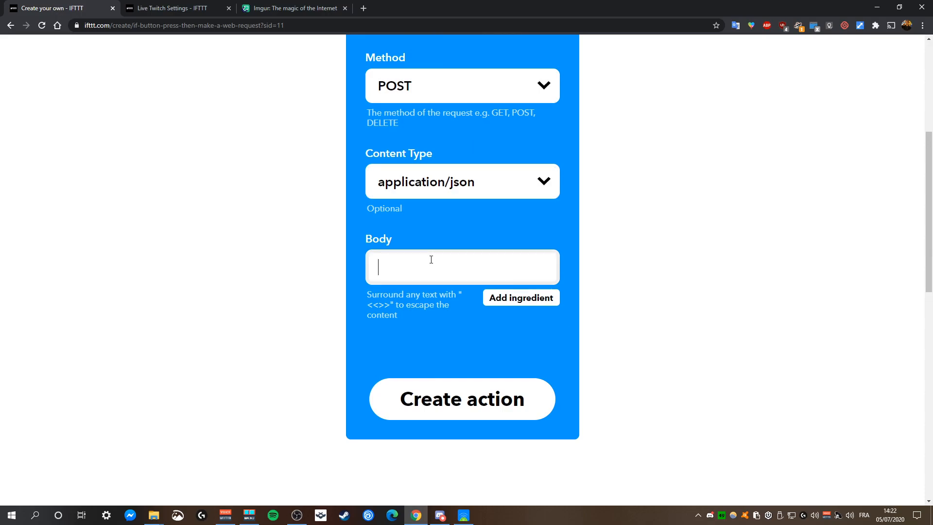
pyautogui.hotkey('ctrl', 'v')
pyautogui.scroll(-1, 662, 290)
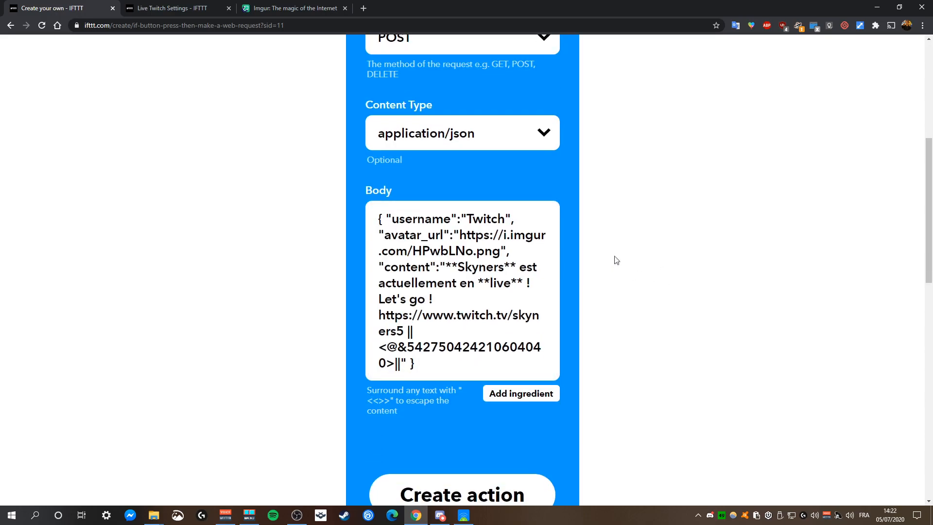
pyautogui.moveTo(387, 212); pyautogui.dragTo(414, 359)
pyautogui.click(430, 361)
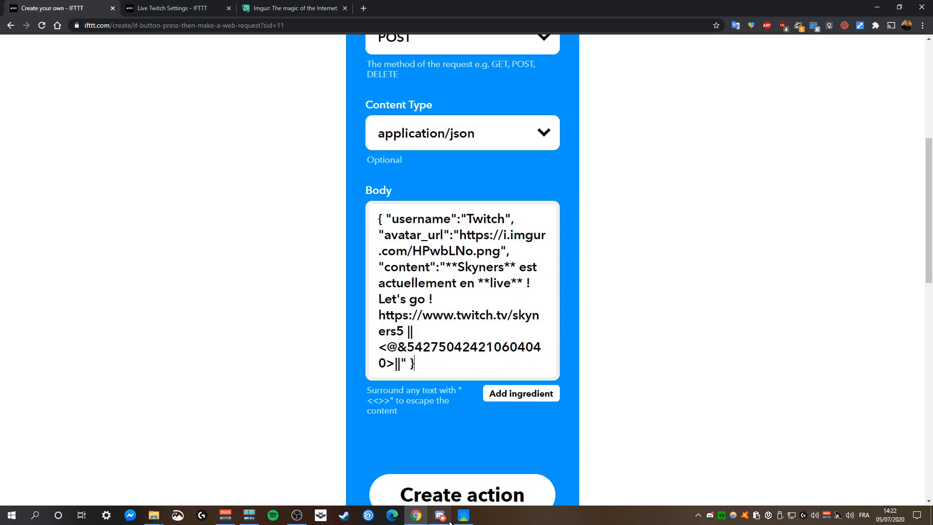
# - Switch to Discord and examine the Twitch bot's profile and live announcement text in the vidéos-live channel
pyautogui.click(440, 514)
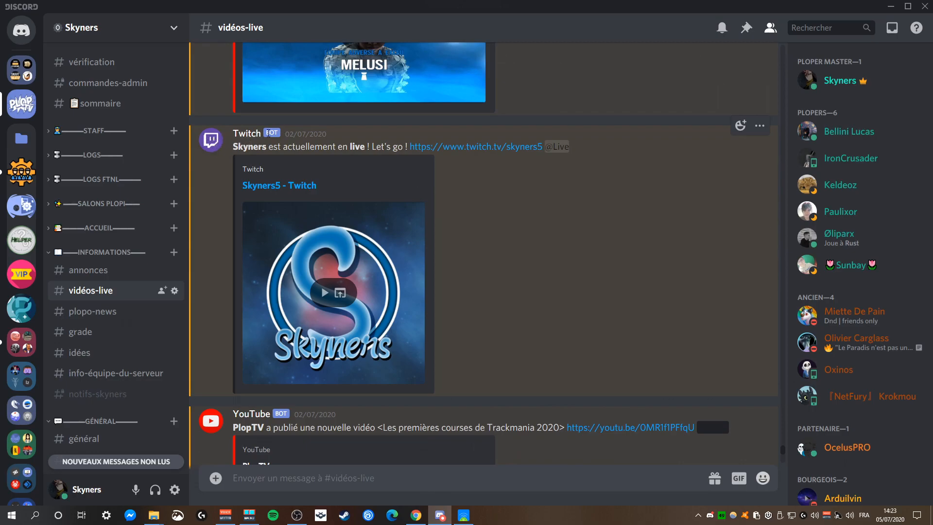
pyautogui.click(248, 133)
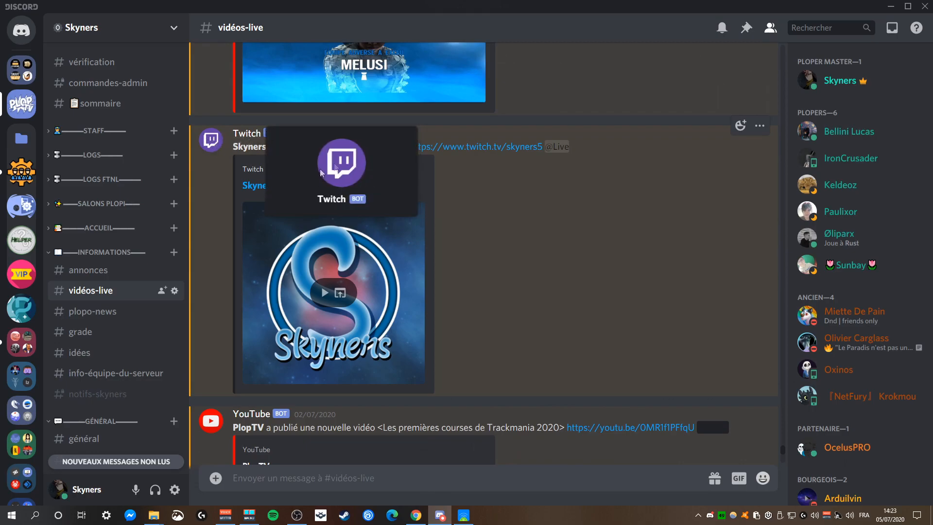
pyautogui.click(564, 250)
pyautogui.click(247, 134)
pyautogui.click(689, 261)
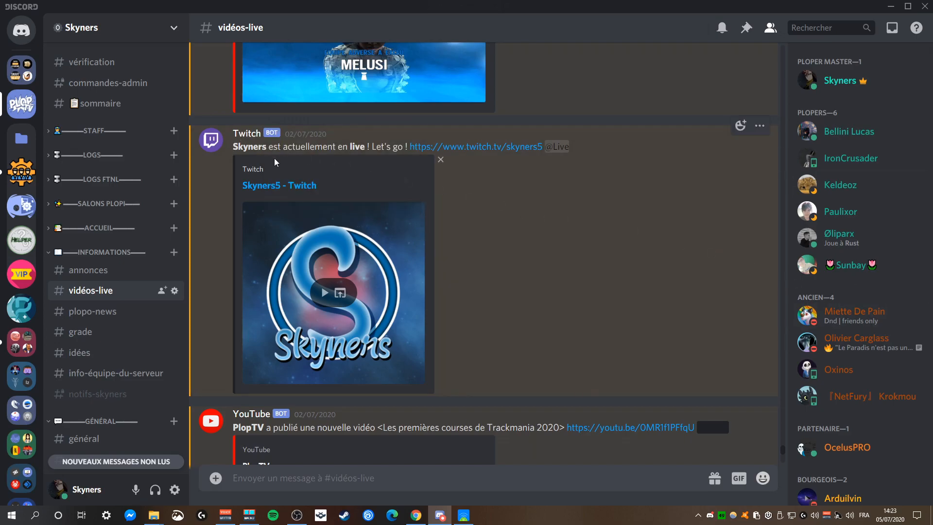
pyautogui.moveTo(233, 147); pyautogui.dragTo(518, 152)
pyautogui.click(540, 183)
# - Switch back to IFTTT in the browser and review the username value and the full JSON body
pyautogui.click(423, 518)
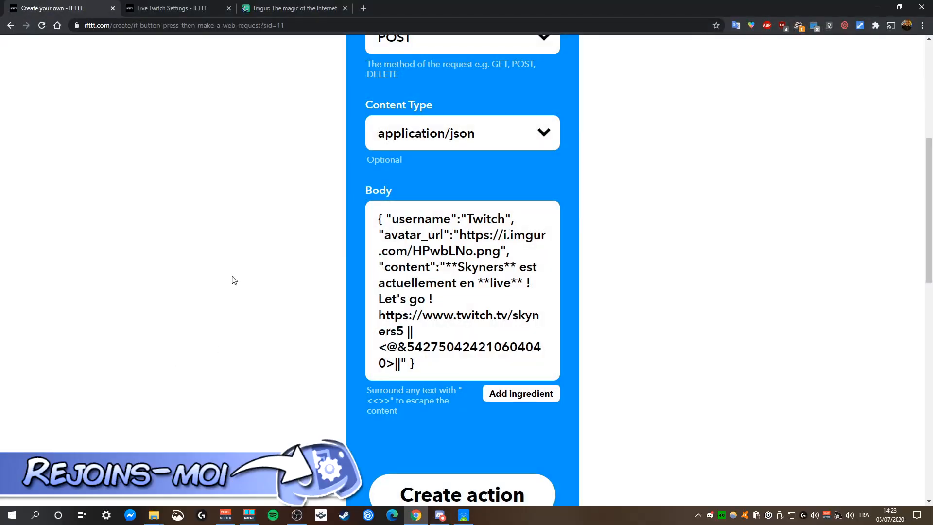
pyautogui.moveTo(467, 218); pyautogui.dragTo(506, 218)
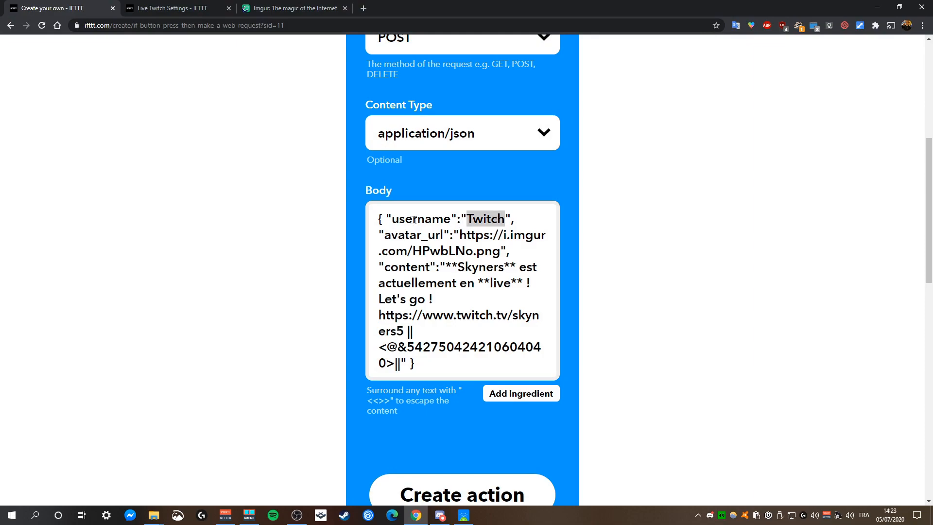
pyautogui.moveTo(374, 217); pyautogui.dragTo(492, 368)
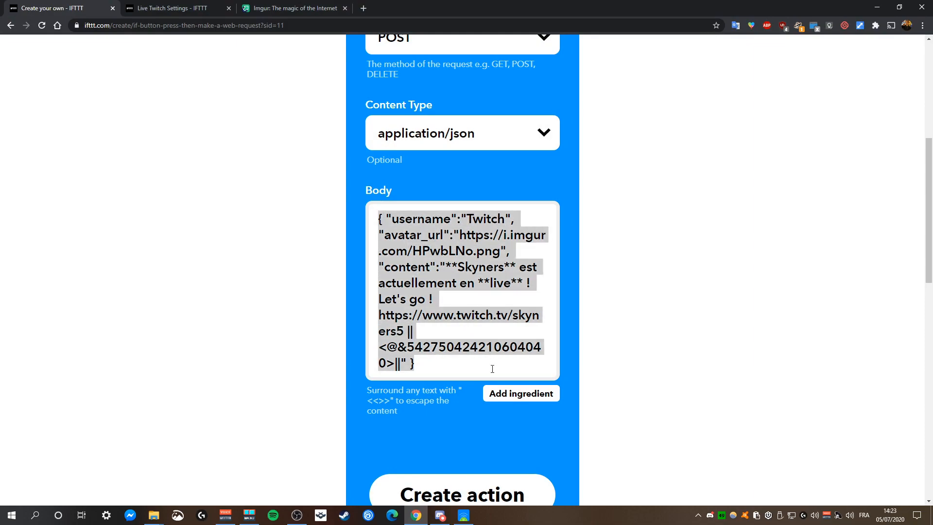
pyautogui.click(618, 299)
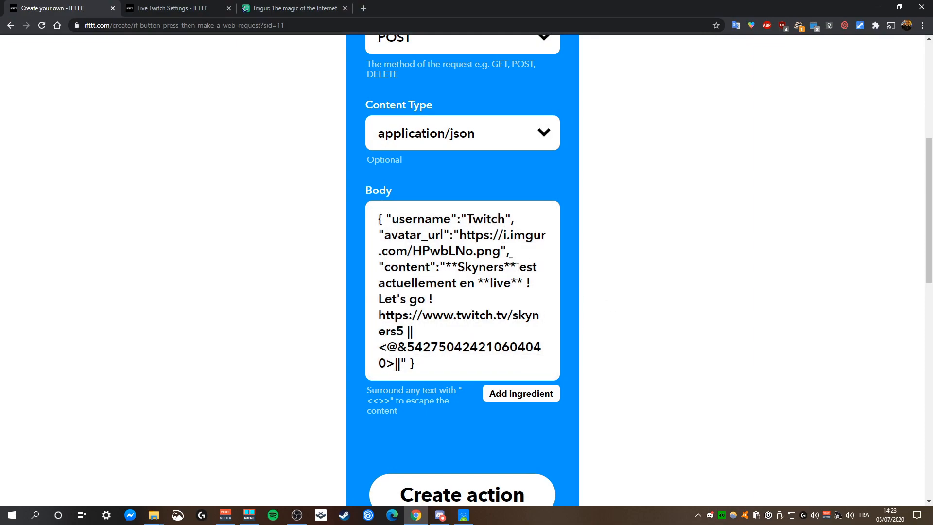
# - Re-enter "Twitch" as the username in the JSON body, and clear and restore the avatar_url link
pyautogui.moveTo(468, 219); pyautogui.dragTo(507, 219)
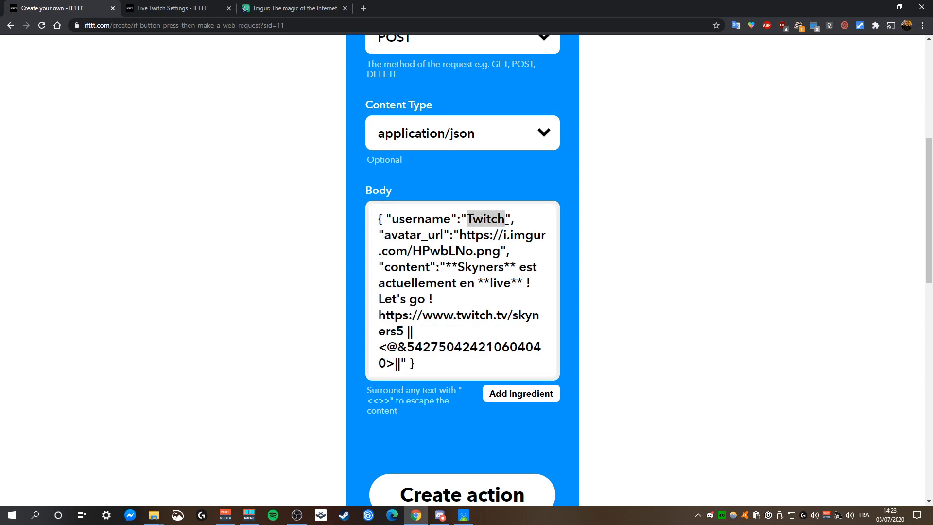
pyautogui.press('BackSpace')
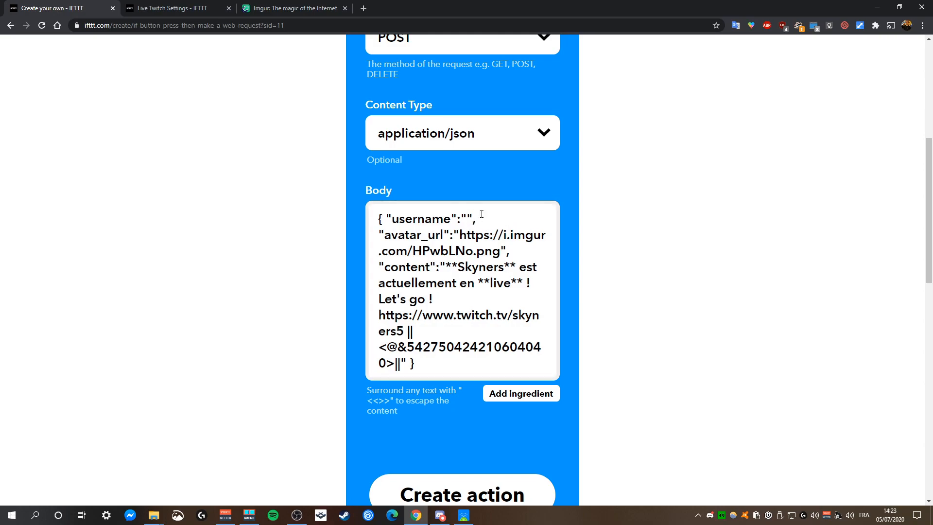
pyautogui.write('Twitch')
pyautogui.moveTo(459, 234); pyautogui.dragTo(499, 254)
pyautogui.hotkey('ctrl', 'c')
pyautogui.press('BackSpace')
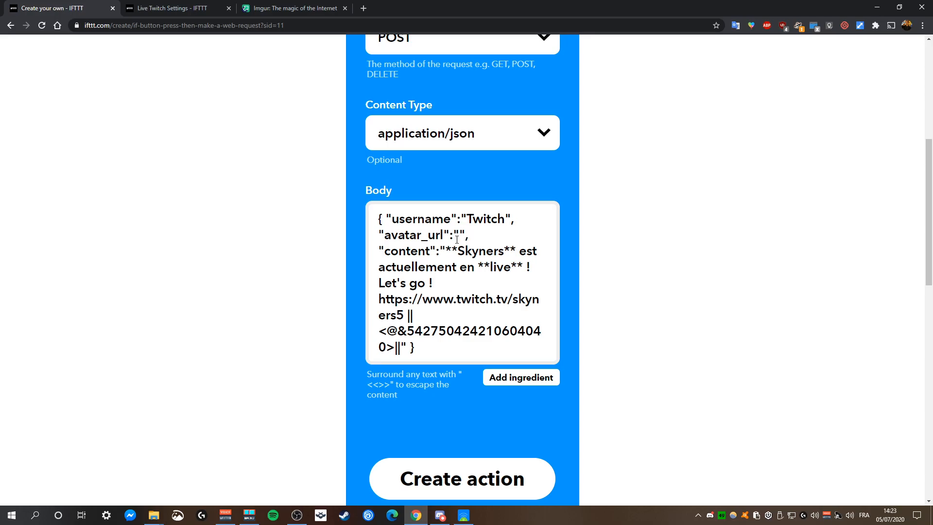
pyautogui.hotkey('ctrl', 'v')
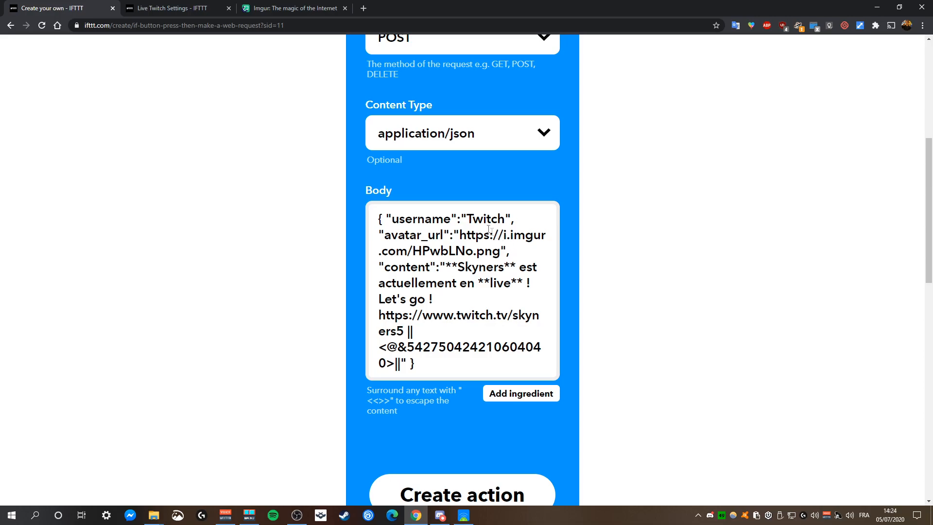
# - Switch to Imgur and upload the avatar image file as a new post
pyautogui.click(304, 8)
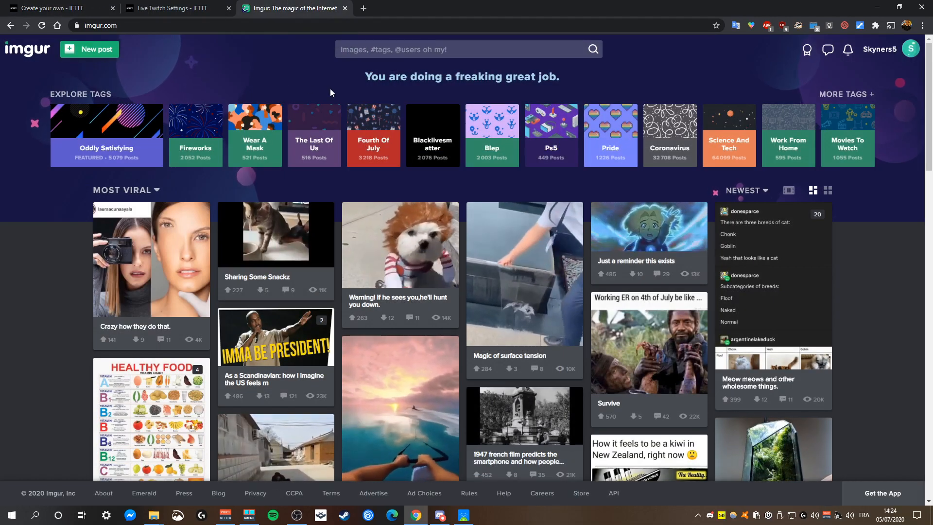
pyautogui.scroll(-2, 843, 248)
pyautogui.scroll(2, 843, 249)
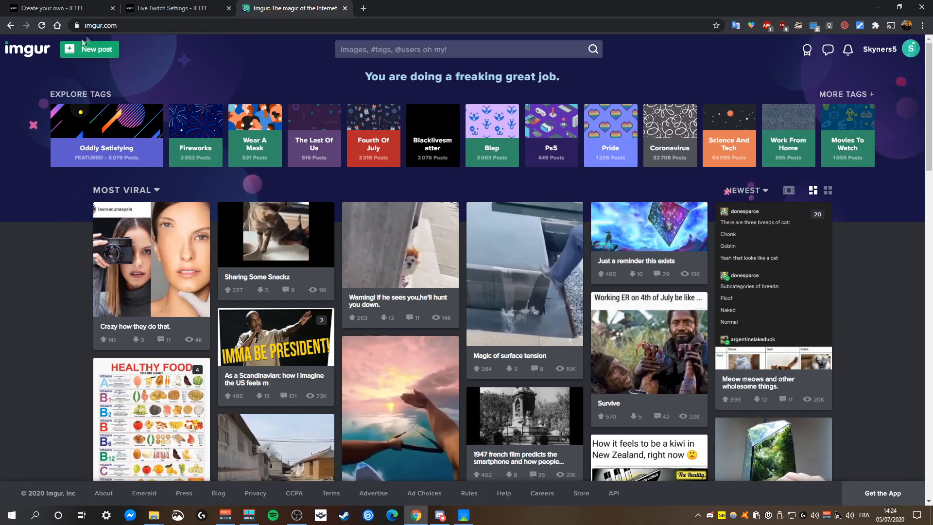
pyautogui.click(105, 52)
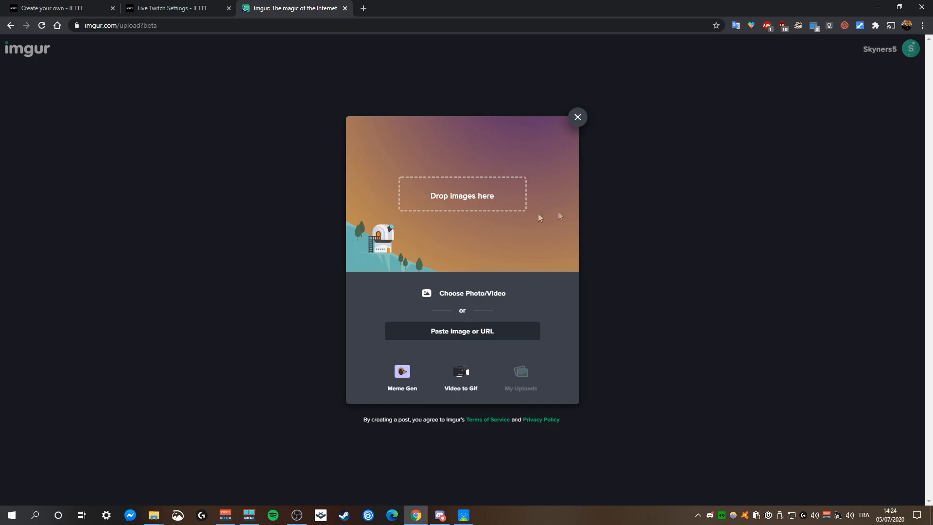
pyautogui.hotkey('alt', 'Tab')
pyautogui.moveTo(932, 223); pyautogui.dragTo(468, 206)
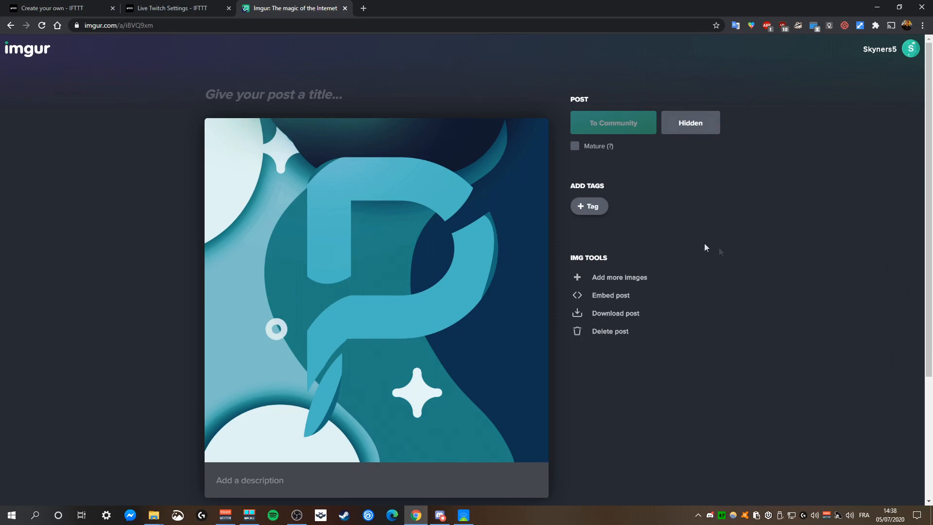
pyautogui.rightClick(382, 268)
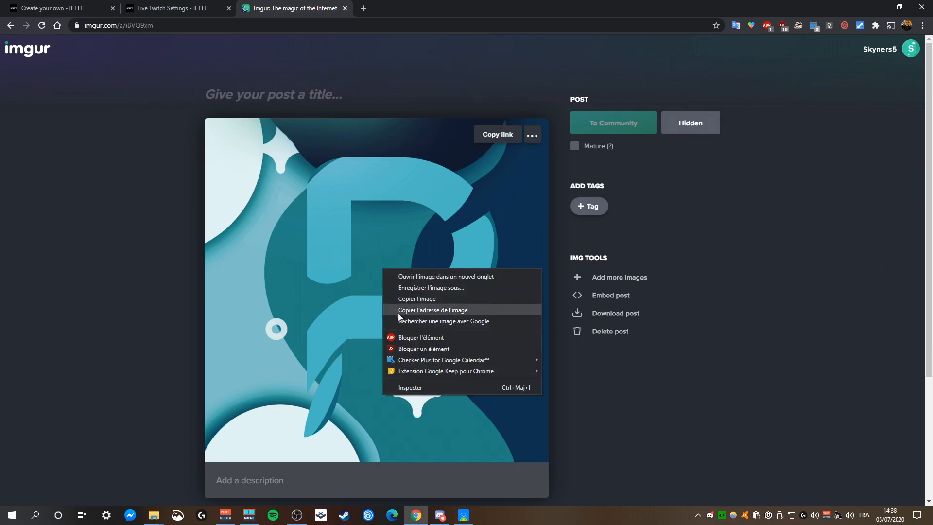
pyautogui.click(442, 312)
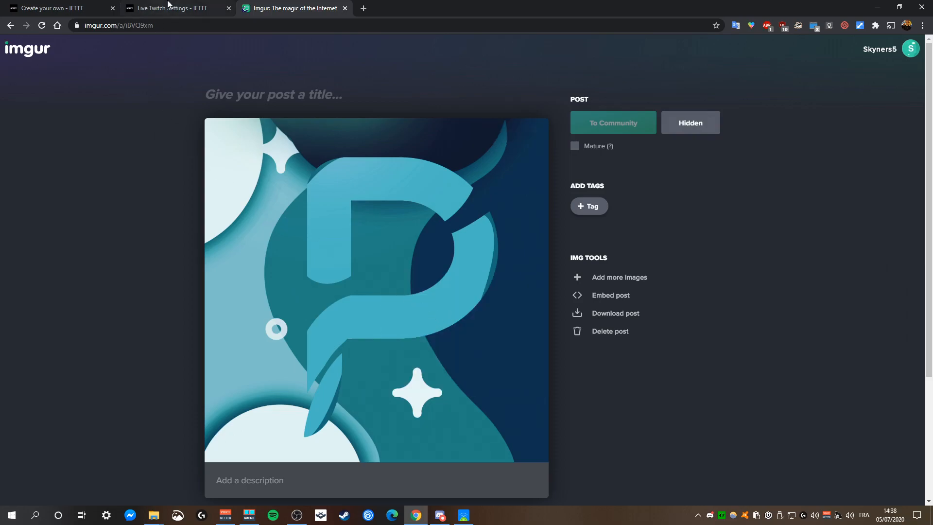
pyautogui.click(49, 8)
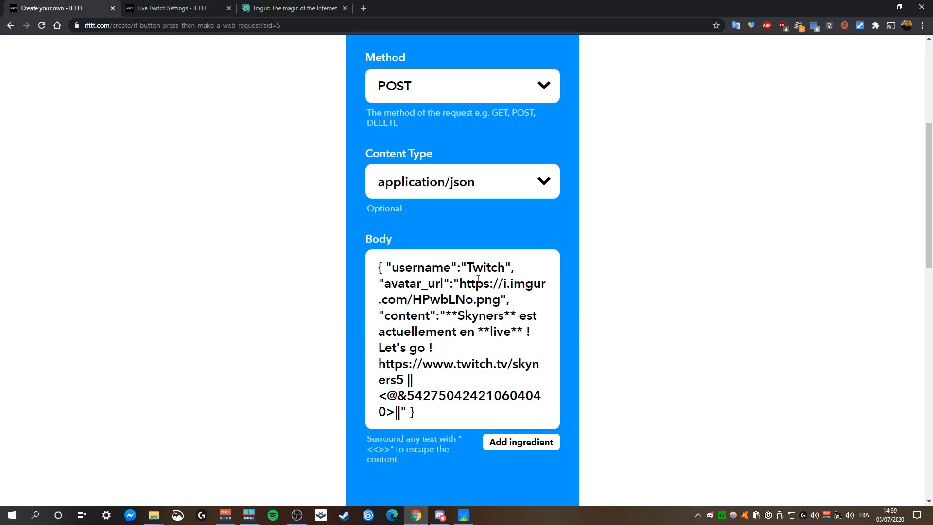
pyautogui.moveTo(460, 284); pyautogui.dragTo(500, 303)
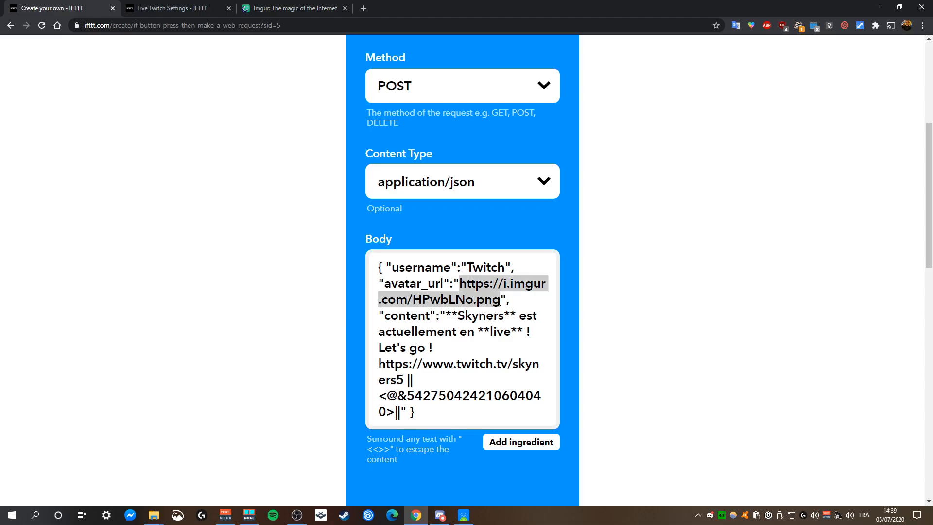
pyautogui.press('BackSpace')
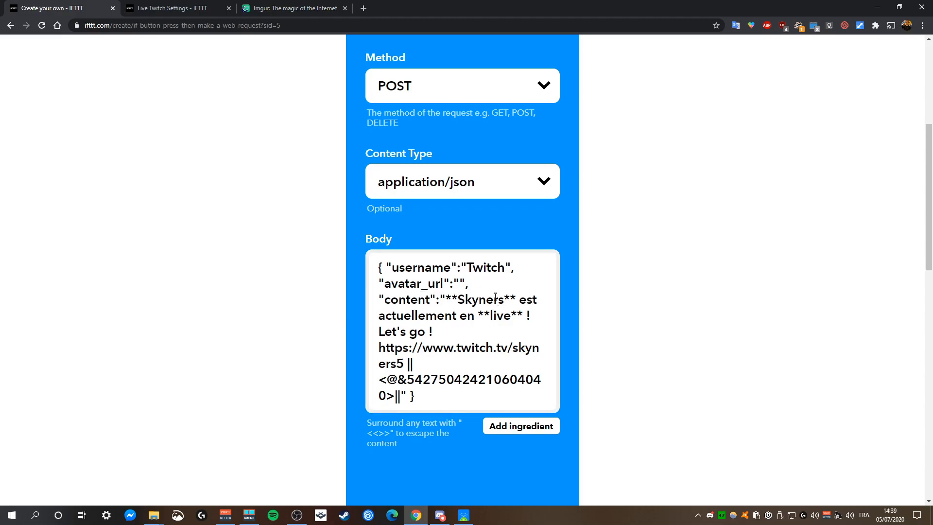
pyautogui.write('https://i.imgur.com/5aCNCaT.png')
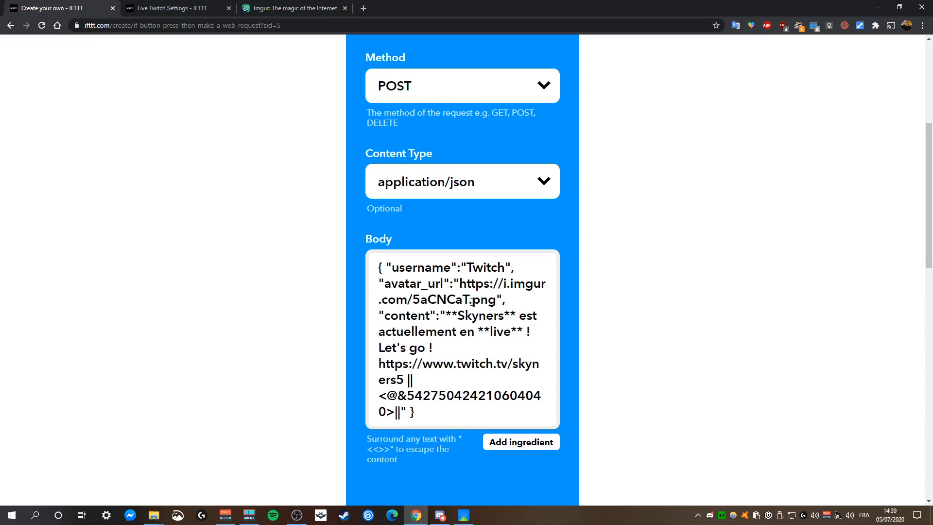
pyautogui.moveTo(468, 300); pyautogui.dragTo(496, 299)
# - Replace the announcement text and Twitch link in the JSON content with "**Plop**", keeping the role mention after it
pyautogui.moveTo(444, 313); pyautogui.dragTo(405, 382)
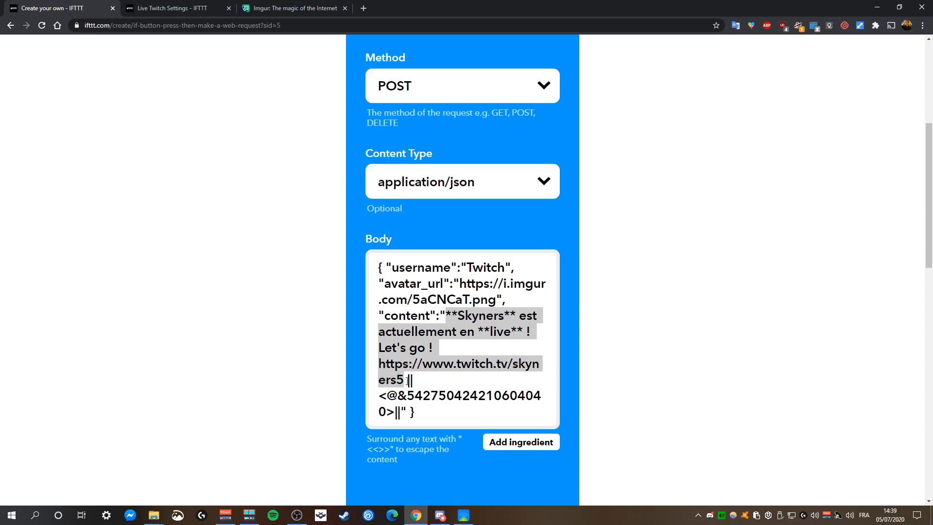
pyautogui.press('BackSpace')
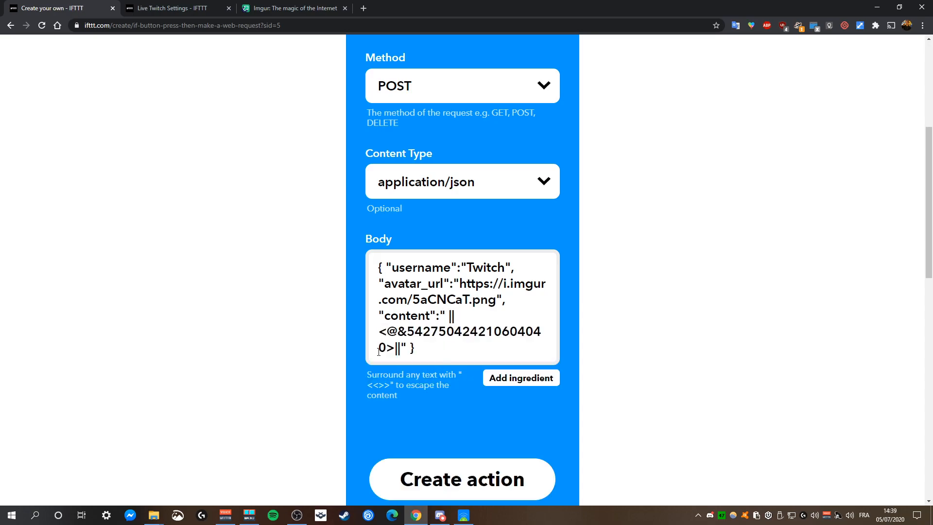
pyautogui.moveTo(400, 348); pyautogui.dragTo(378, 331)
pyautogui.click(447, 316)
pyautogui.write('Plop**')
pyautogui.press('Left')
pyautogui.press('Left')
pyautogui.press('Left')
pyautogui.press('Left')
pyautogui.press('Left')
pyautogui.press('Left')
pyautogui.write('***')
pyautogui.press('BackSpace')
pyautogui.press('Right')
pyautogui.press('Right')
pyautogui.press('Right')
# - Check the role ID in the mention, and copy a role's ID from the Plop Tester server's role settings in Discord
pyautogui.moveTo(405, 332); pyautogui.dragTo(386, 348)
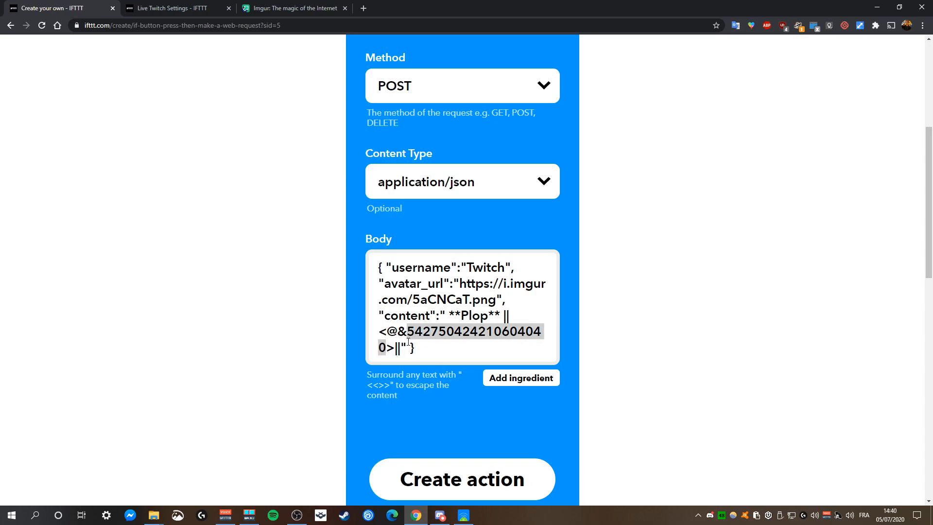
pyautogui.moveTo(379, 332)
pyautogui.mouseDown()
pyautogui.moveTo(541, 332)
pyautogui.moveTo(386, 348)
pyautogui.mouseUp()
pyautogui.click(438, 334)
pyautogui.moveTo(407, 334); pyautogui.dragTo(417, 334)
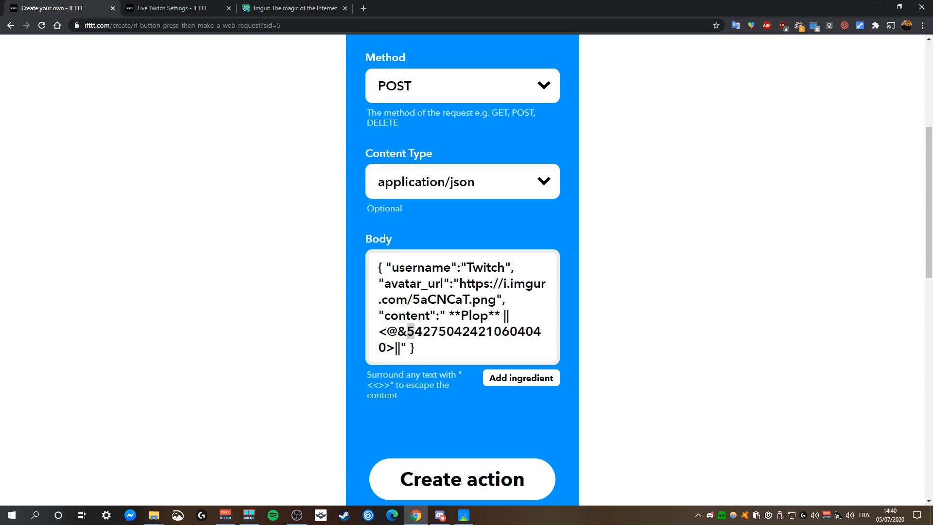
pyautogui.click(440, 515)
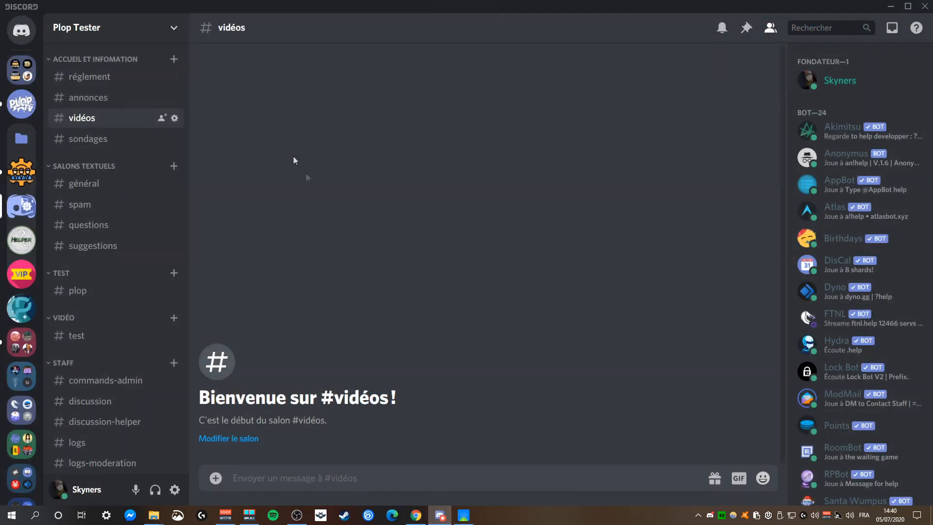
pyautogui.click(119, 32)
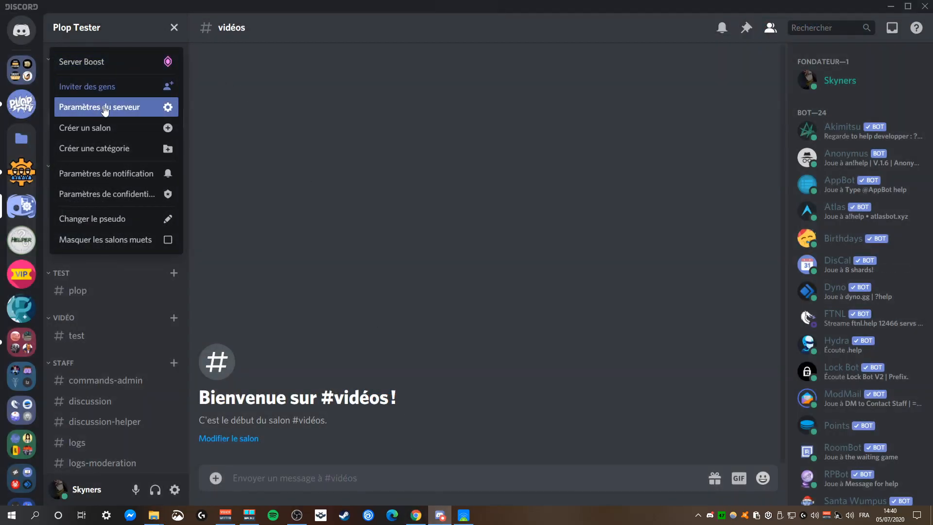
pyautogui.click(105, 109)
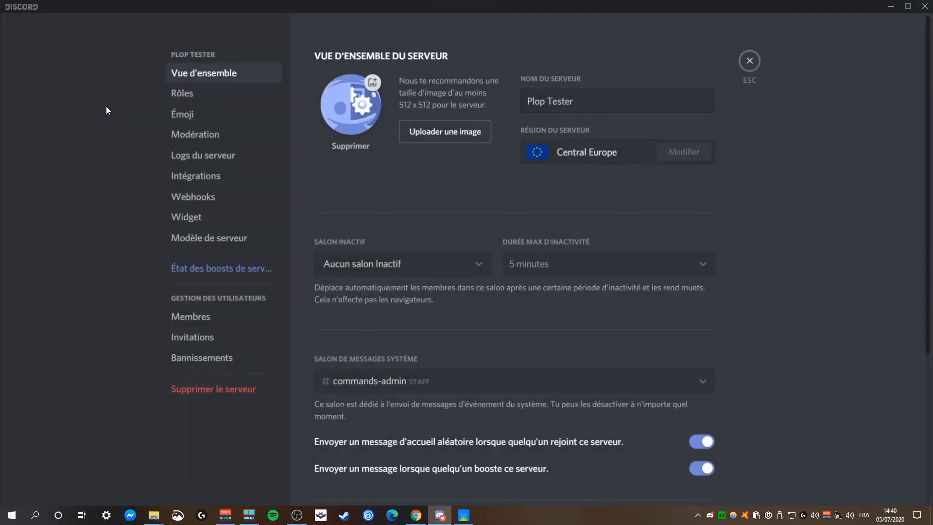
pyautogui.click(203, 94)
pyautogui.scroll(-12, 380, 317)
pyautogui.scroll(1, 382, 317)
pyautogui.scroll(-2, 359, 291)
pyautogui.rightClick(334, 253)
pyautogui.click(384, 269)
pyautogui.click(750, 60)
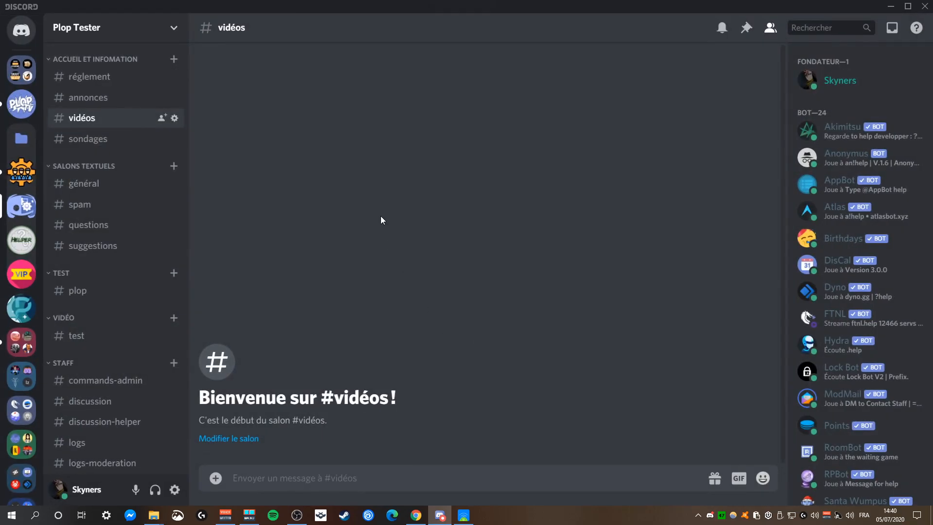
# - Switch back to IFTTT in the browser and replace the role ID in the mention with the copied one
pyautogui.click(420, 520)
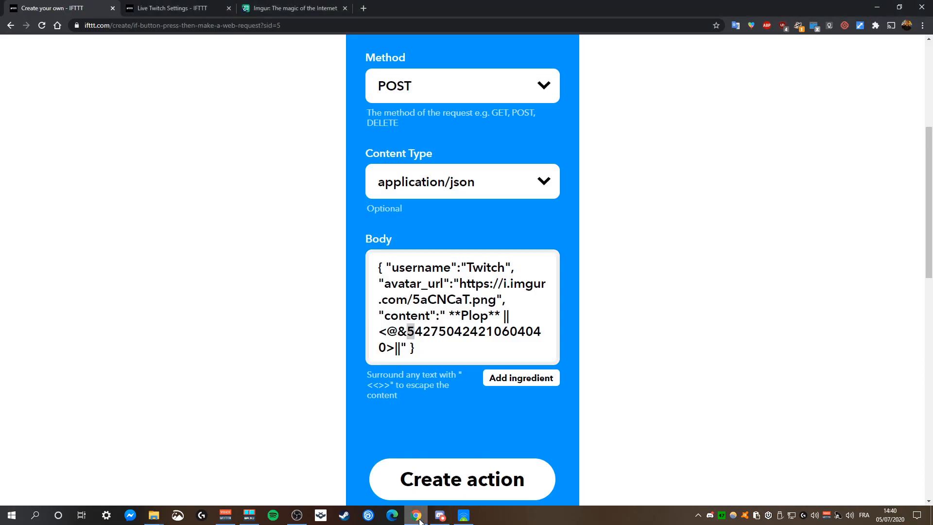
pyautogui.moveTo(407, 331); pyautogui.dragTo(389, 349)
pyautogui.hotkey('ctrl', 'v')
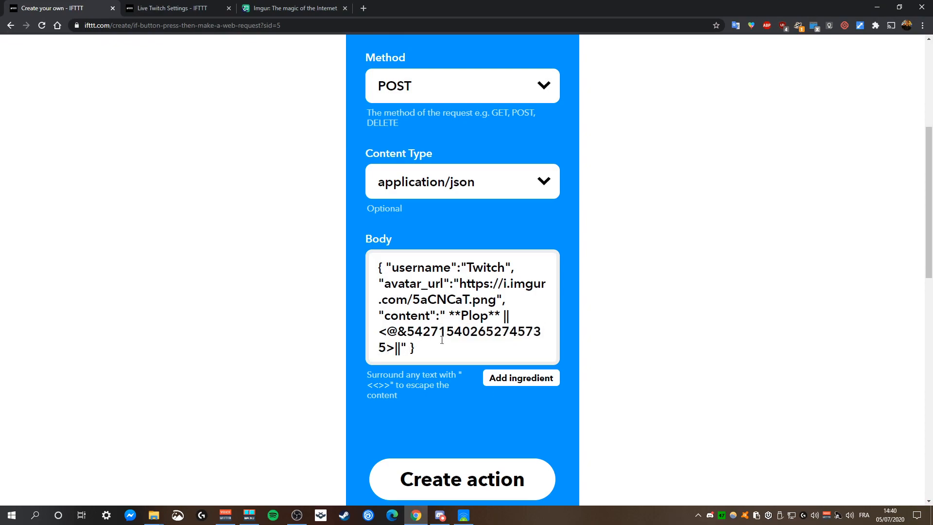
# - Switch to Discord and check the developer mode setting among the advanced appearance options
pyautogui.click(439, 515)
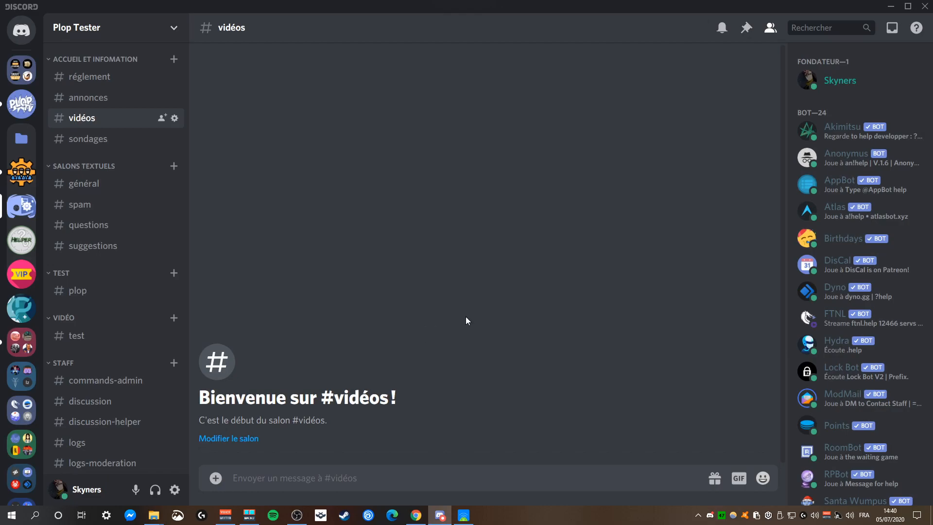
pyautogui.click(174, 490)
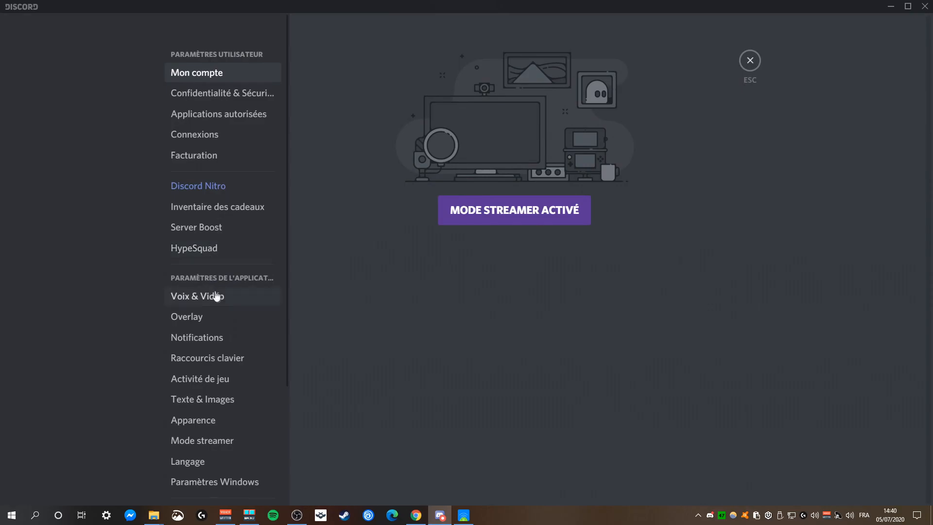
pyautogui.click(204, 422)
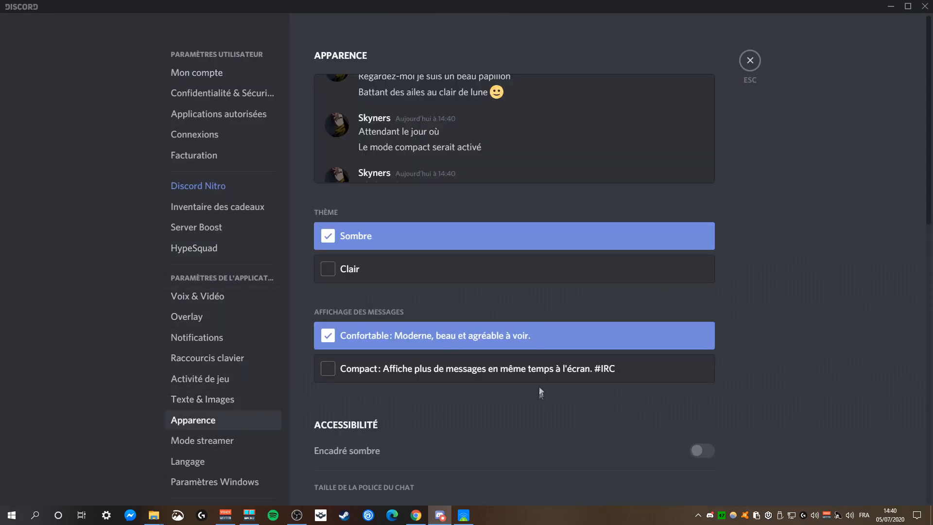
pyautogui.scroll(-4, 538, 386)
pyautogui.scroll(-5, 538, 390)
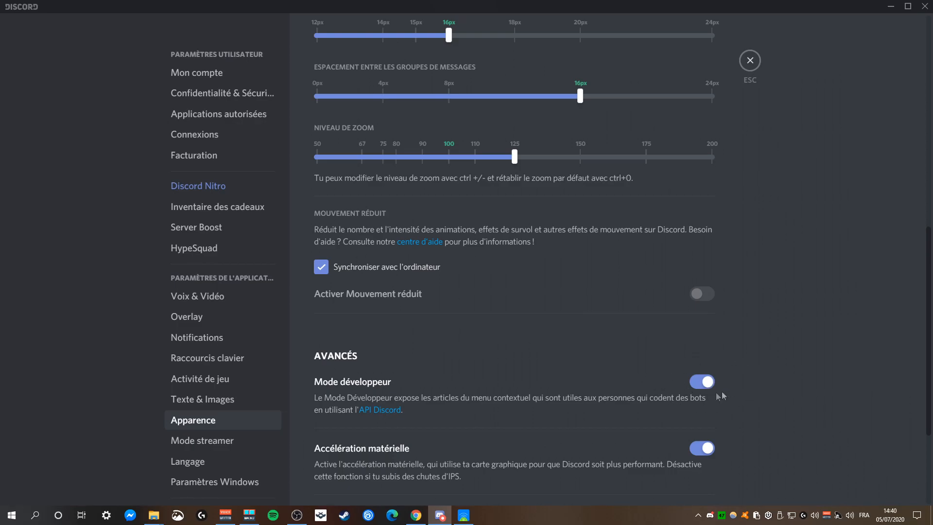
pyautogui.scroll(-2, 745, 316)
pyautogui.click(750, 60)
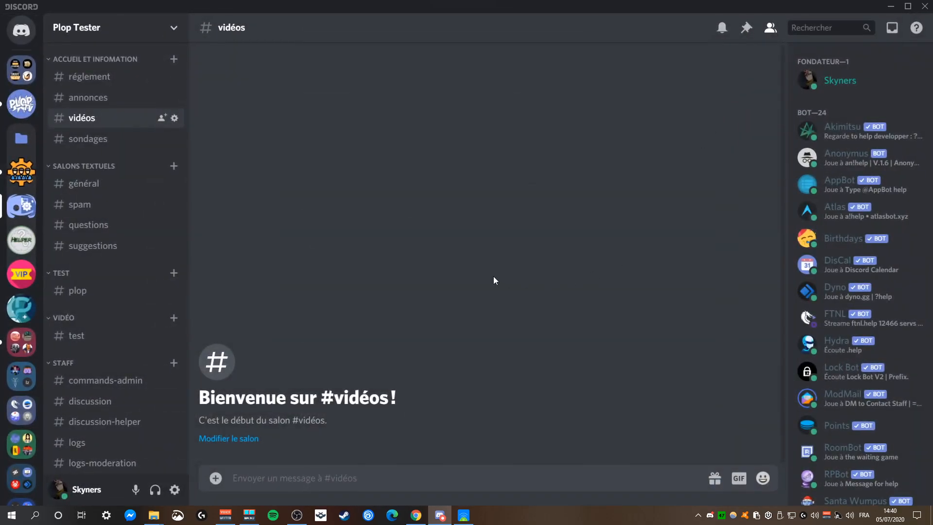
# - Switch back to IFTTT, review the whole JSON body, and activate the empty URL field
pyautogui.click(416, 515)
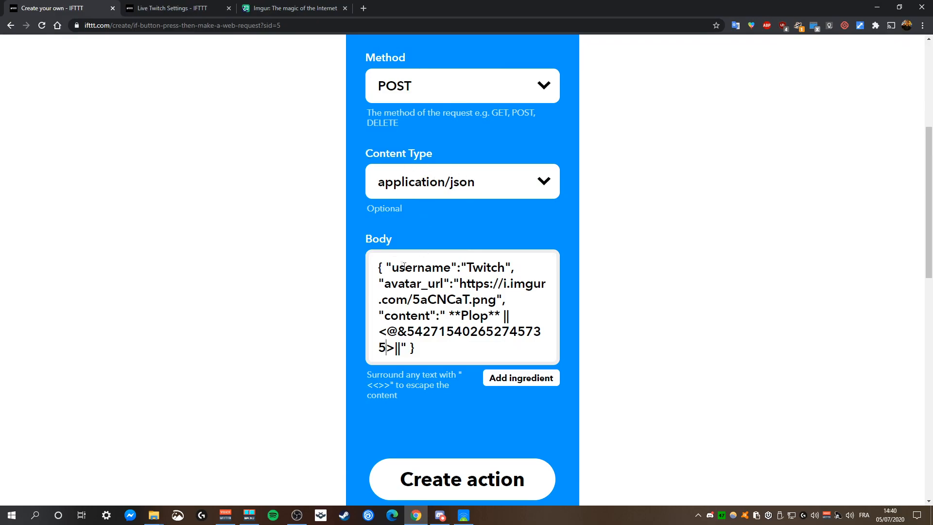
pyautogui.moveTo(435, 349); pyautogui.dragTo(375, 258)
pyautogui.click(641, 330)
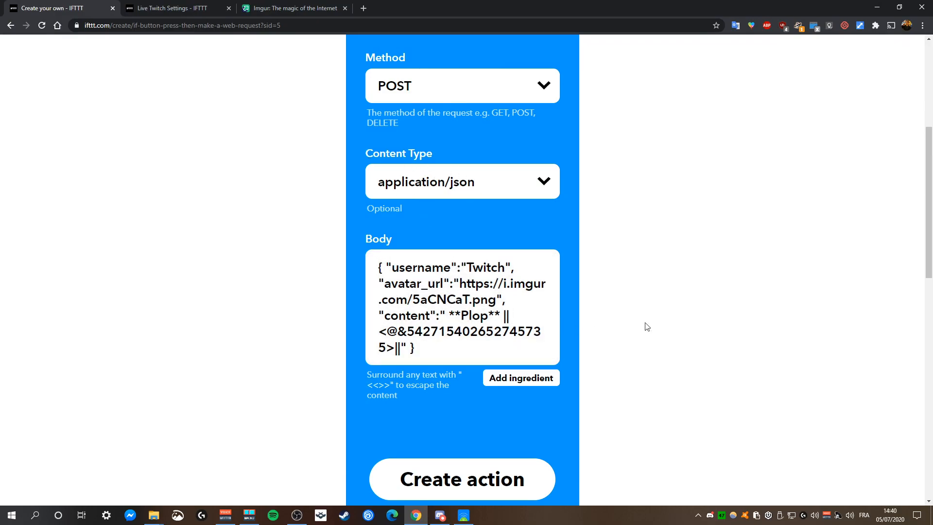
pyautogui.scroll(5, 637, 335)
pyautogui.click(415, 220)
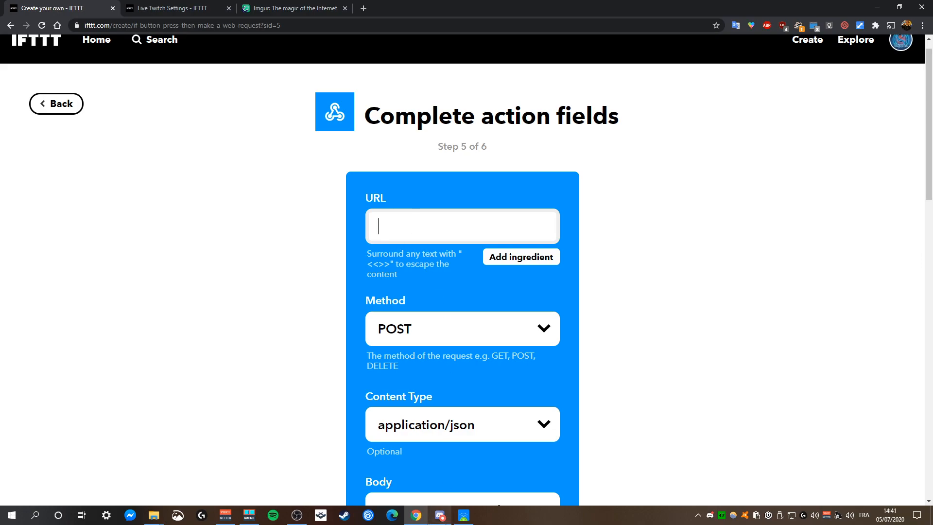
# - Switch to Discord and check the Webhooks page of the Plop Tester server settings
pyautogui.click(439, 514)
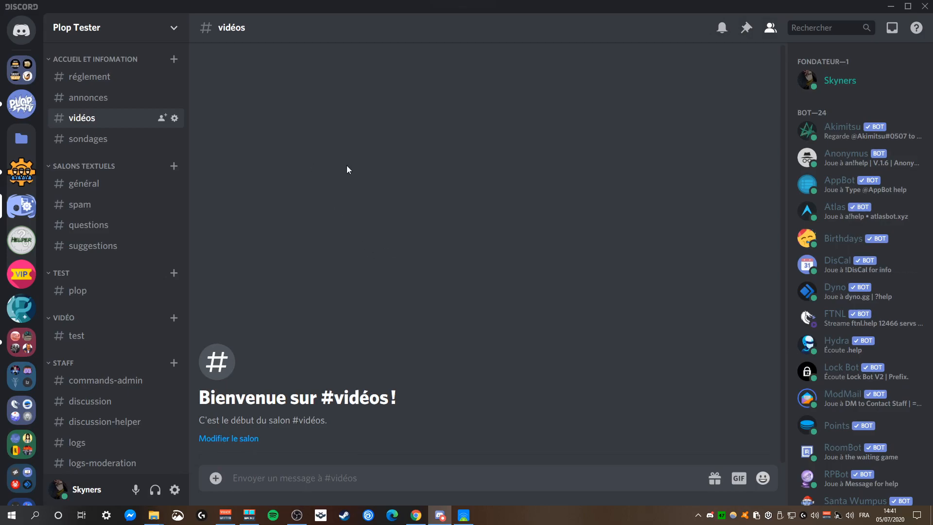
pyautogui.click(130, 30)
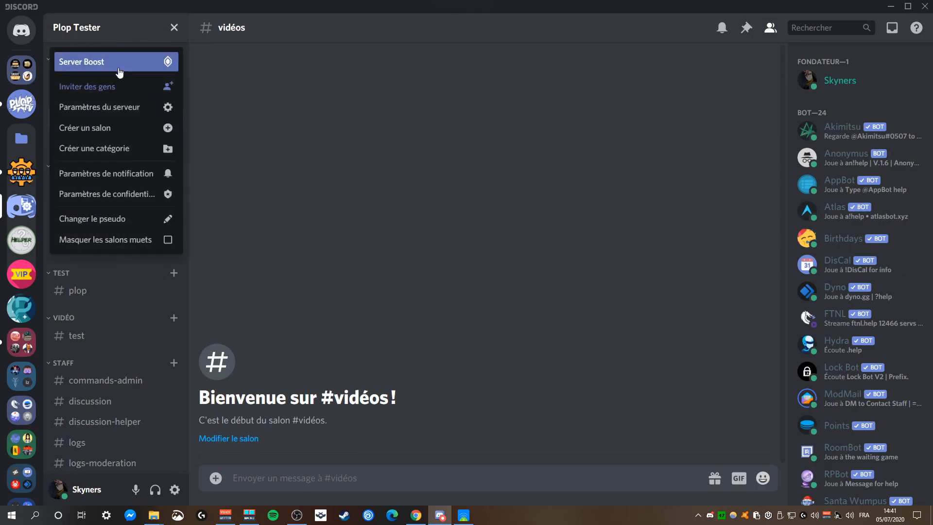
pyautogui.click(124, 108)
pyautogui.click(202, 197)
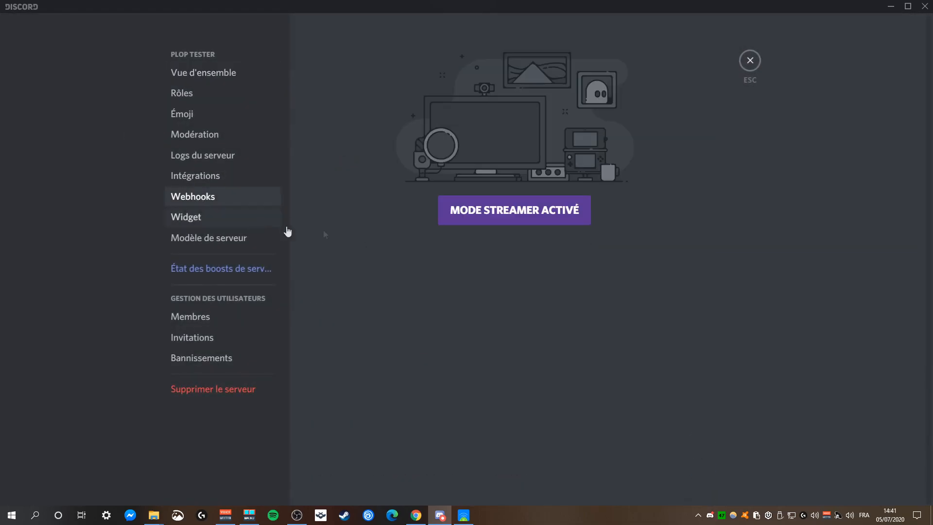
pyautogui.click(749, 61)
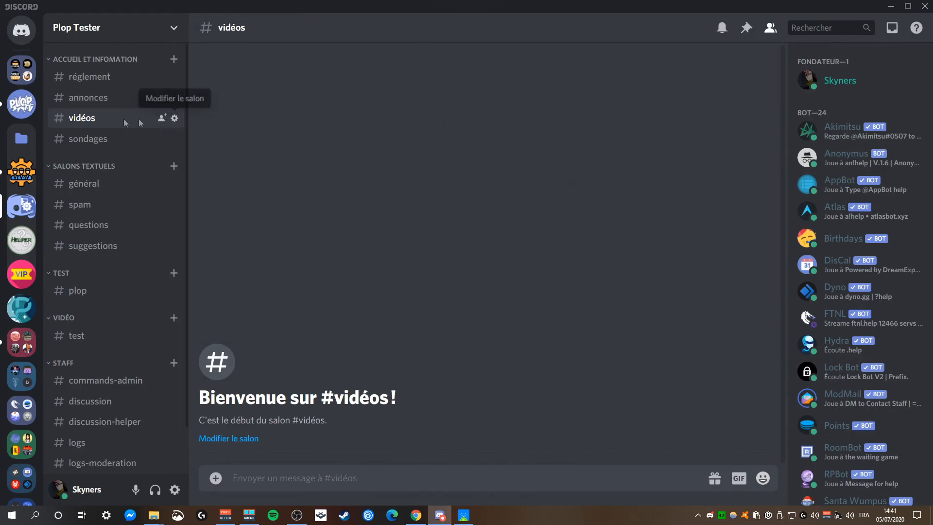
# - Create a webhook from the vidéos channel's settings, with #vidéos as its target channel
pyautogui.click(175, 119)
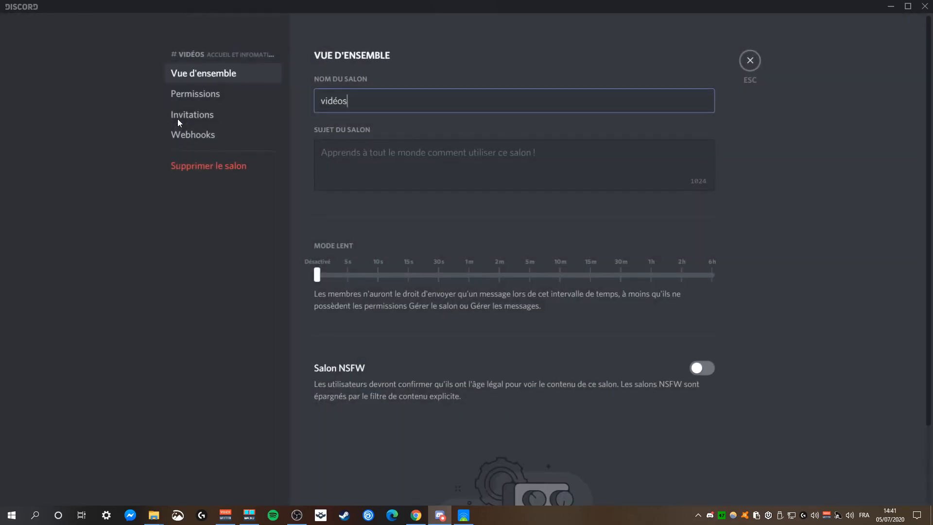
pyautogui.click(234, 137)
pyautogui.click(481, 209)
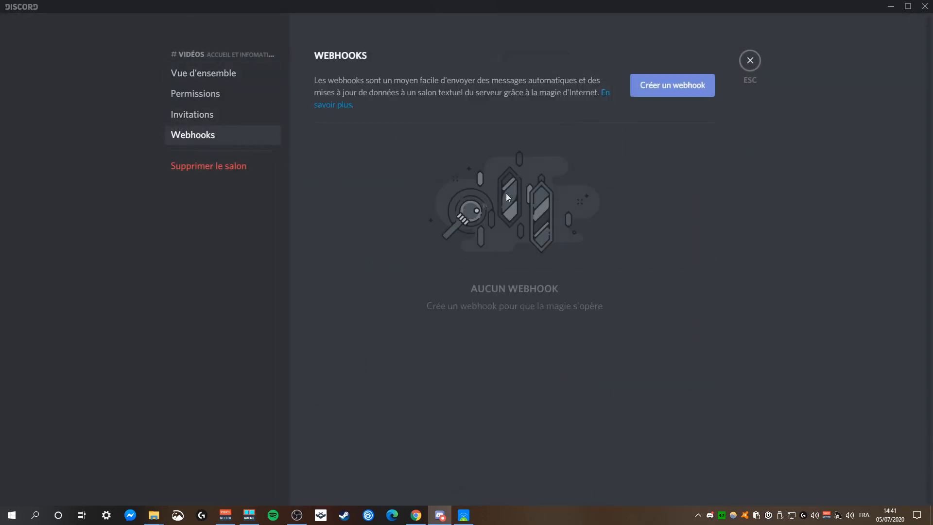
pyautogui.click(663, 97)
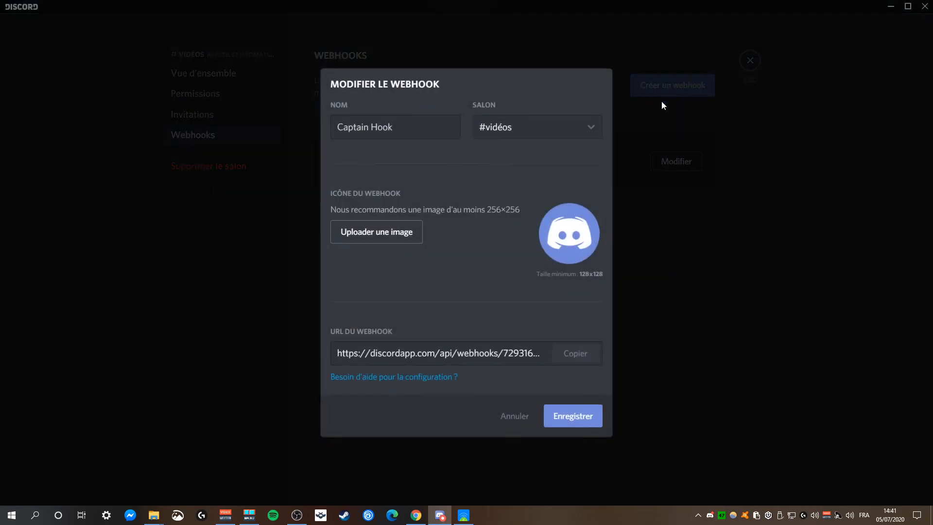
pyautogui.click(504, 129)
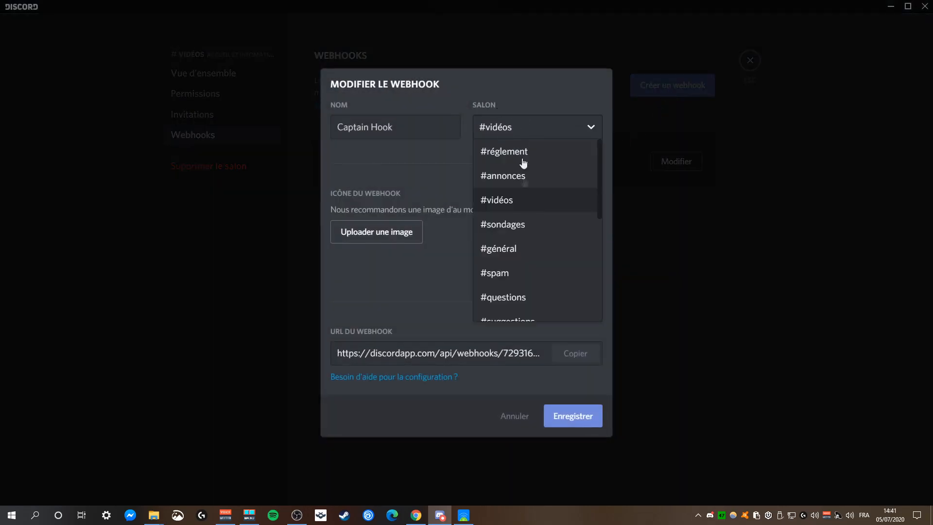
pyautogui.click(542, 200)
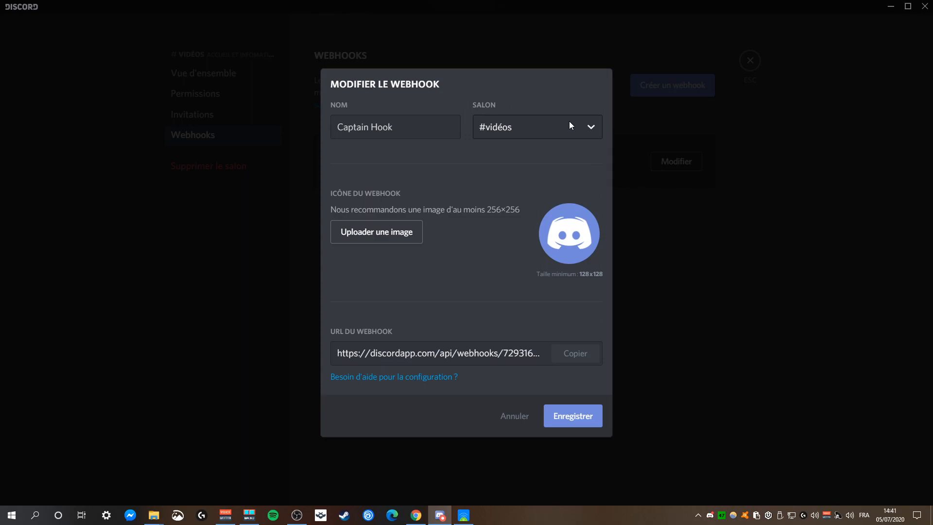
# - Copy the new webhook's URL and save the webhook with its default name
pyautogui.moveTo(447, 126); pyautogui.dragTo(333, 132)
pyautogui.click(450, 162)
pyautogui.click(582, 357)
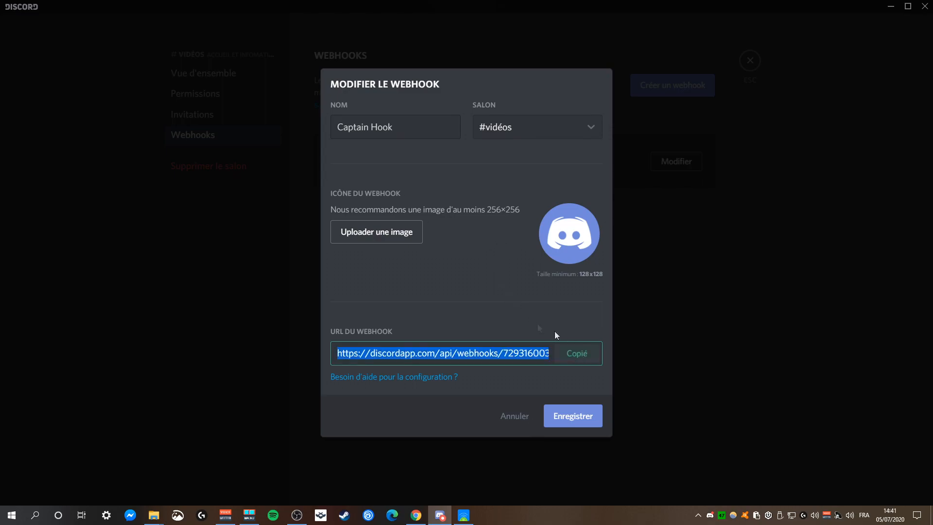
pyautogui.click(583, 416)
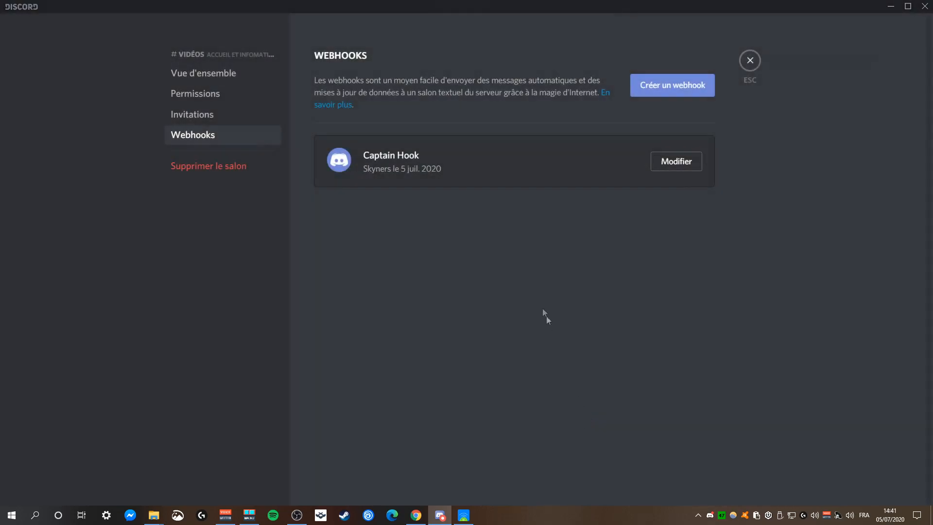
# - Switch back to IFTTT and paste the copied Discord webhook URL into the web request's URL field
pyautogui.click(416, 515)
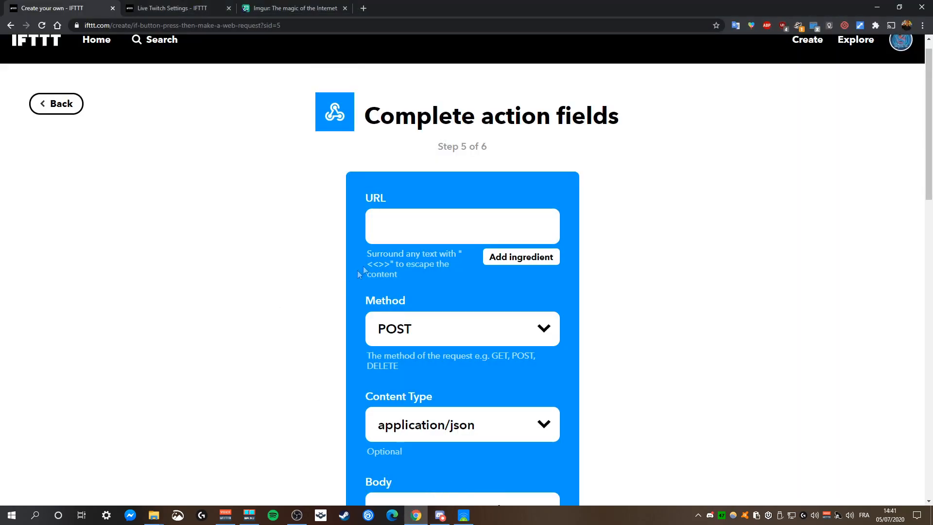
pyautogui.click(403, 218)
pyautogui.hotkey('ctrl', 'v')
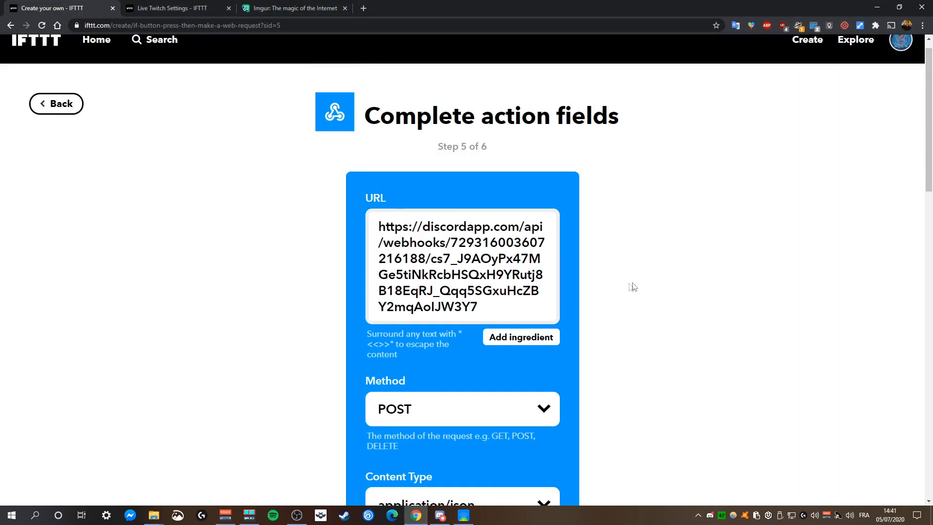
pyautogui.click(690, 287)
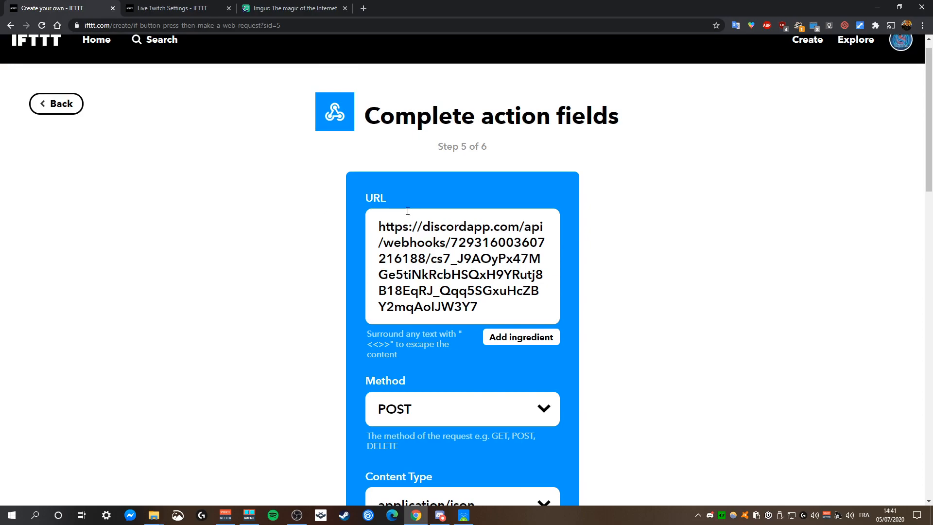
# - Check the web request's content type and JSON body, and create the action
pyautogui.scroll(-9, 636, 267)
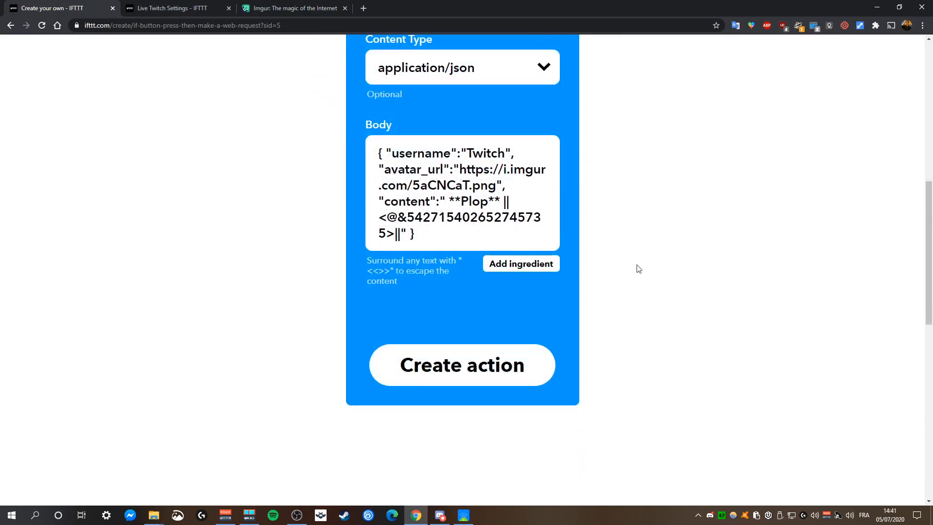
pyautogui.scroll(5, 643, 258)
pyautogui.scroll(-8, 655, 224)
pyautogui.scroll(2, 483, 216)
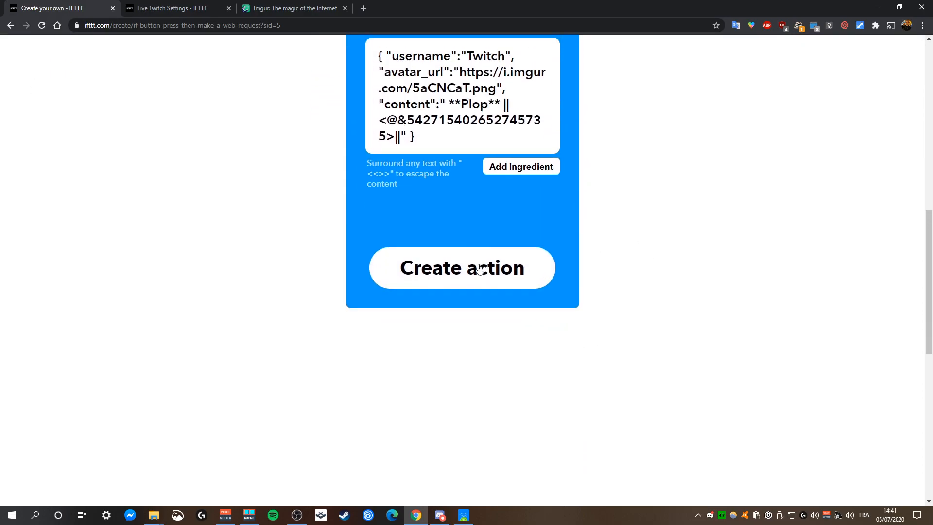
pyautogui.click(480, 265)
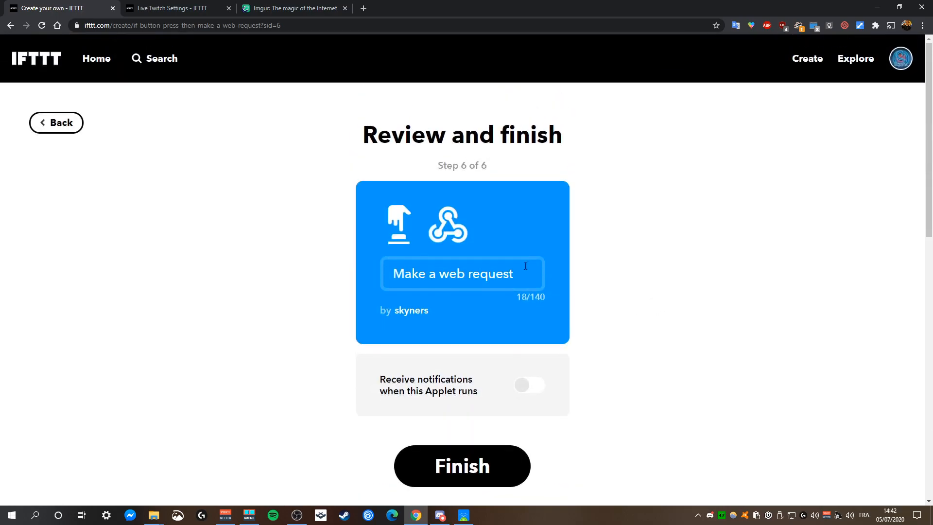
# - Replace the applet's title with Test
pyautogui.click(525, 266)
pyautogui.hotkey('ctrl', 'a')
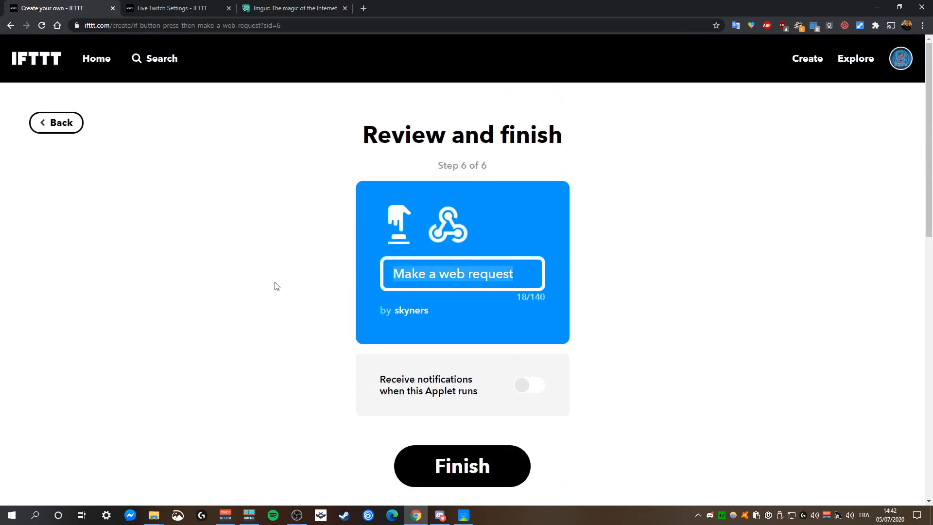
pyautogui.write('Test')
pyautogui.scroll(-1, 275, 285)
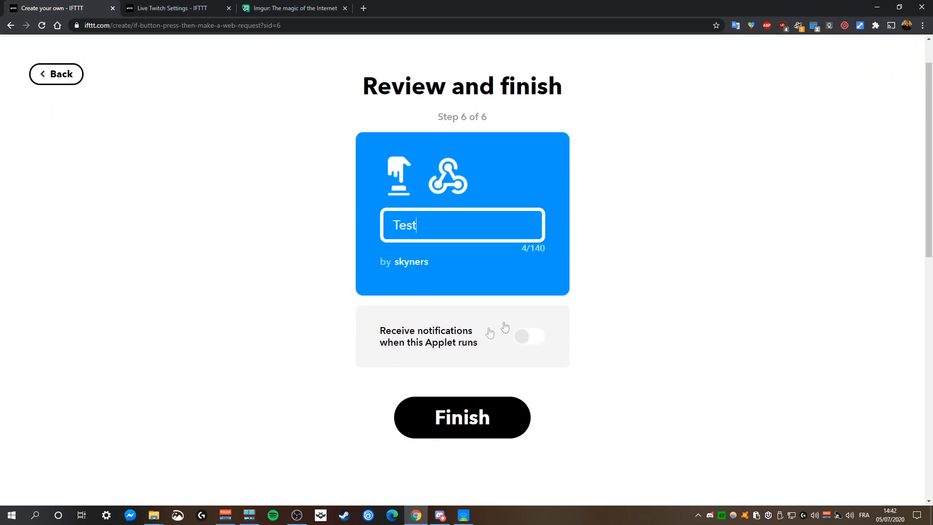
# - Toggle the applet's run notifications on and off again, and finish creating the applet
pyautogui.click(538, 340)
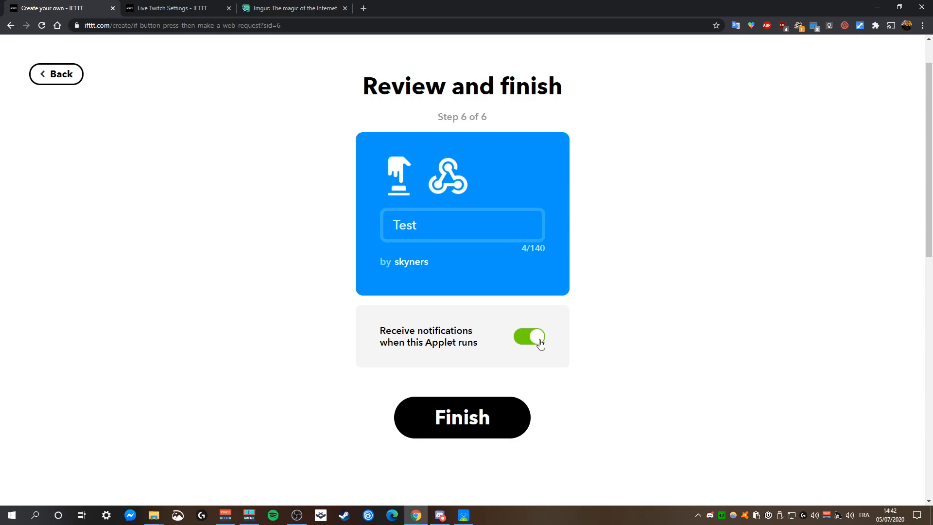
pyautogui.click(540, 341)
pyautogui.click(462, 418)
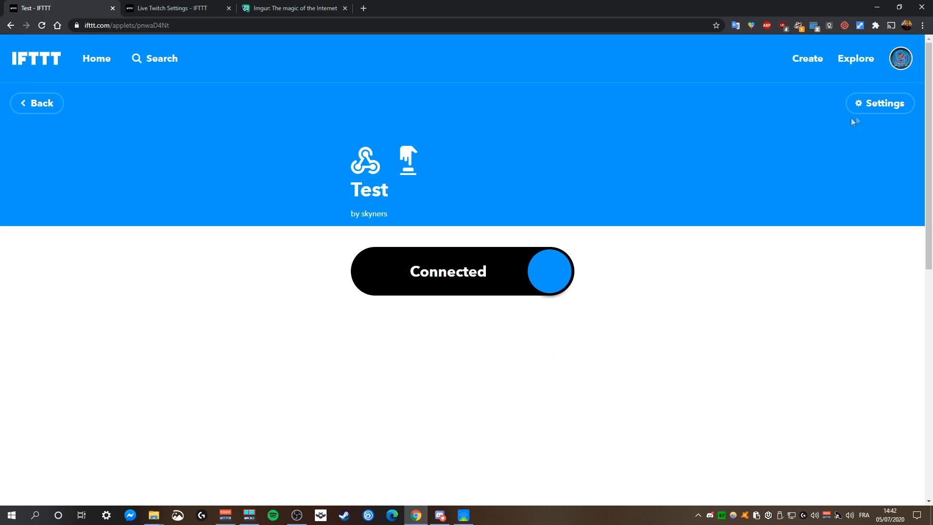
# - Open the Test applet's settings and review its web request configuration
pyautogui.click(874, 103)
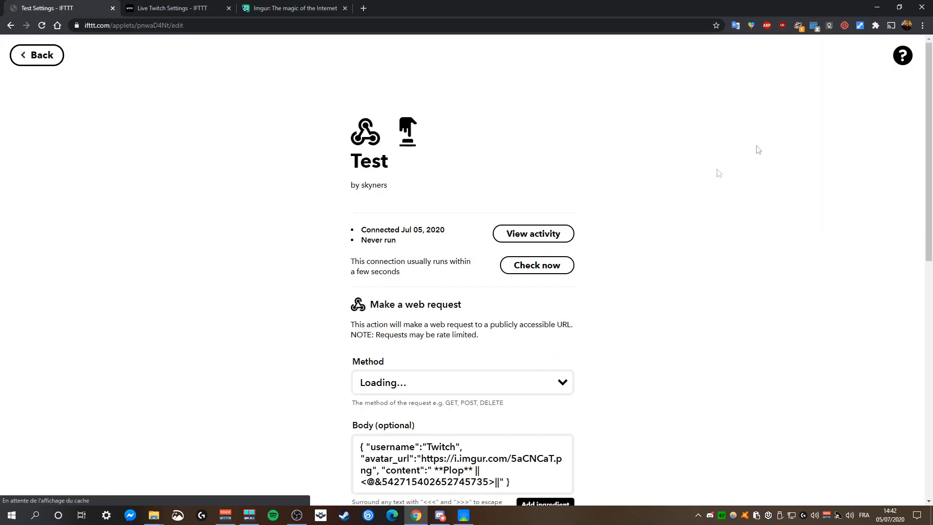
pyautogui.scroll(-10, 604, 316)
pyautogui.click(470, 250)
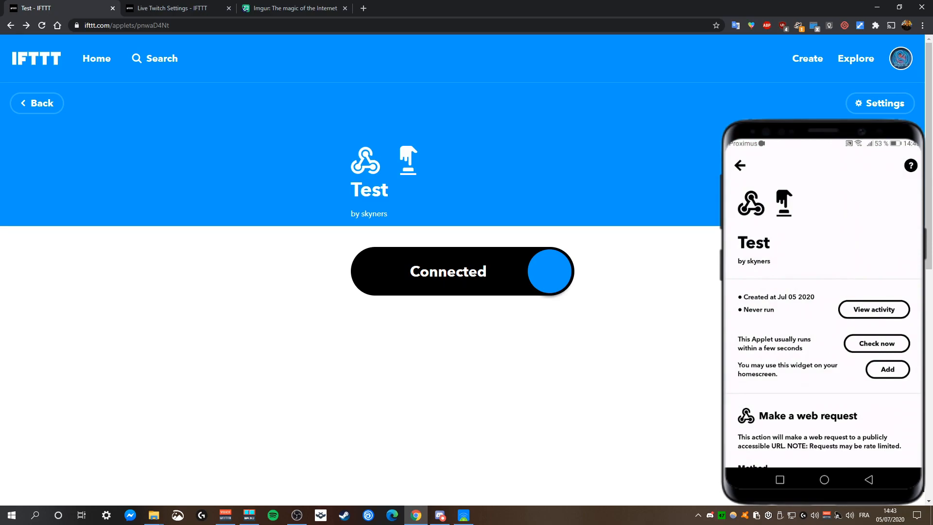
# - On the phone, add the Test applet's IFTTT Small 1 x 1 widget to the home screen
pyautogui.click(888, 369)
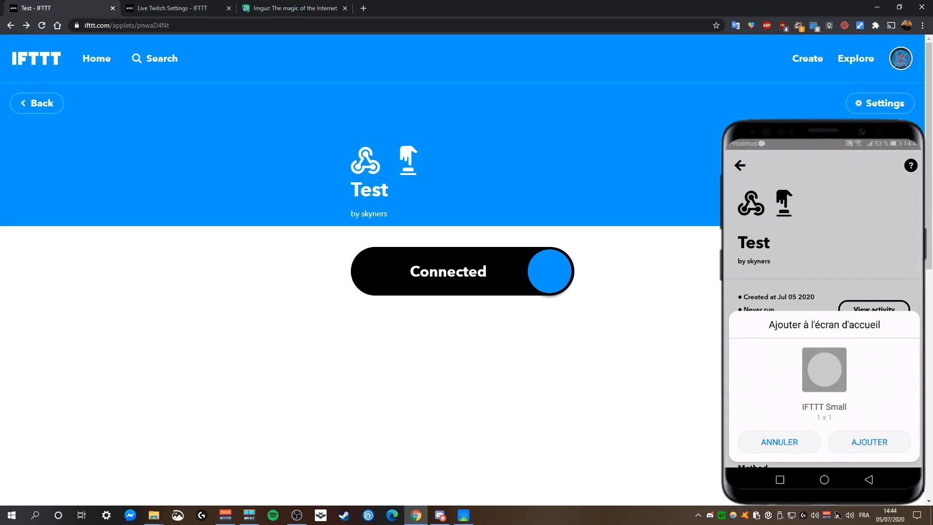
pyautogui.click(869, 441)
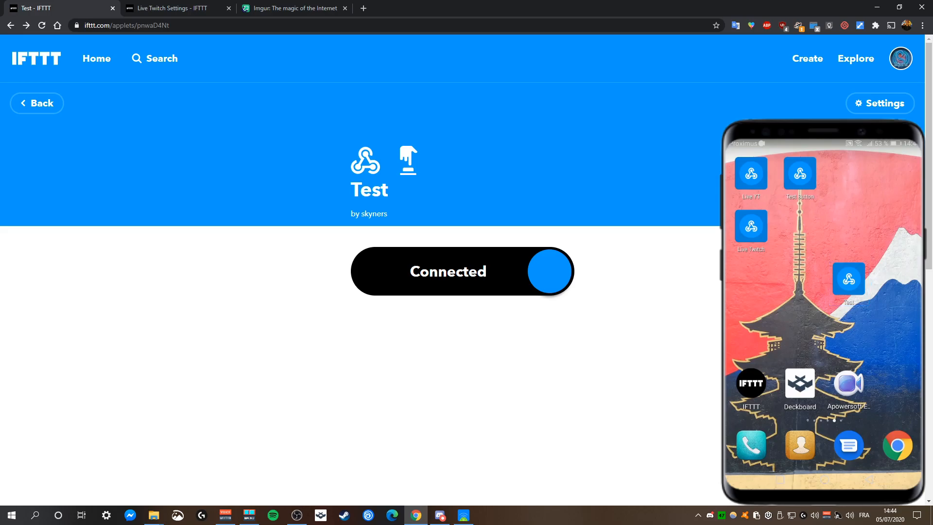
# - Switch to Discord, return to the vidéos channel from its settings, and assign the Annonce role to the Fondateur member
pyautogui.click(440, 515)
pyautogui.click(749, 60)
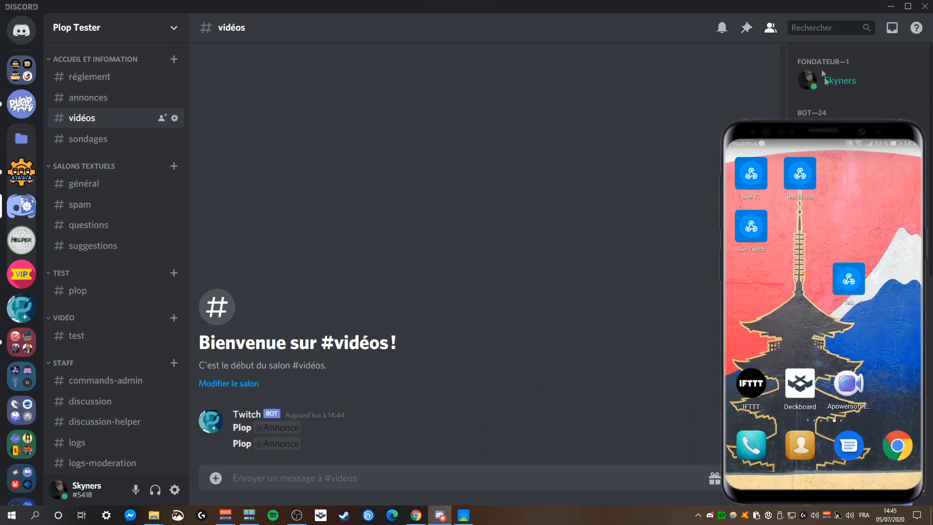
pyautogui.click(838, 80)
pyautogui.click(689, 200)
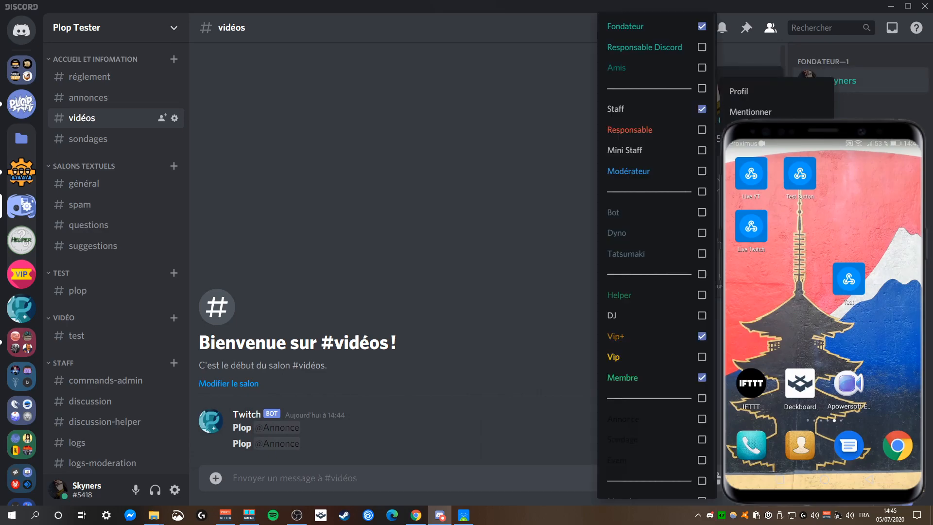
pyautogui.scroll(-1, 660, 267)
pyautogui.click(655, 402)
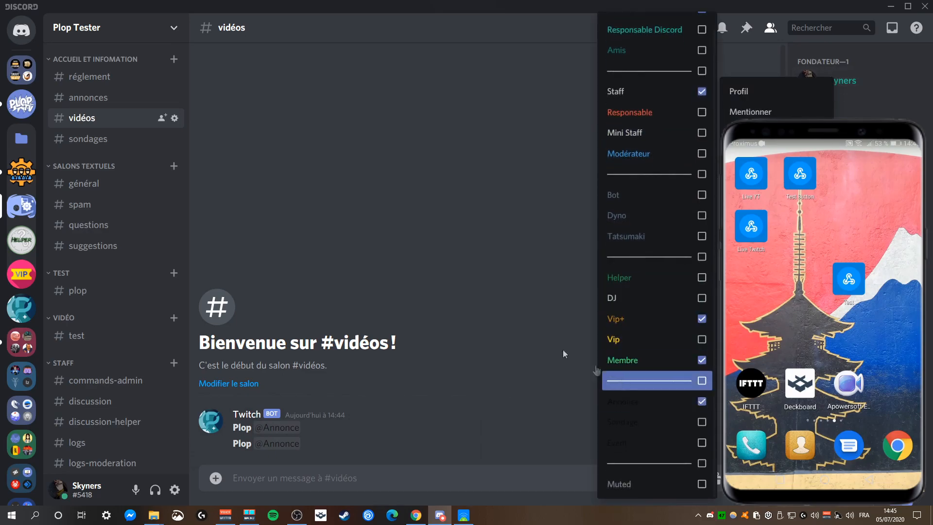
pyautogui.click(396, 222)
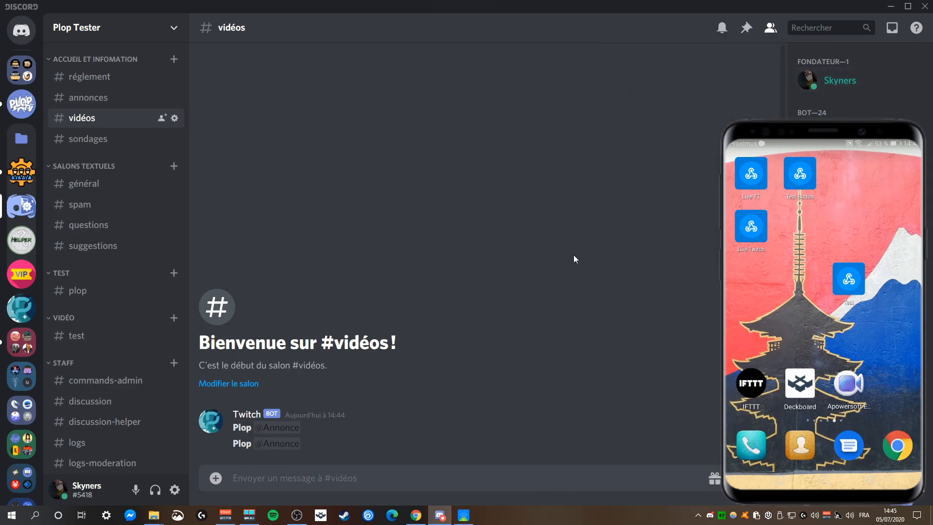